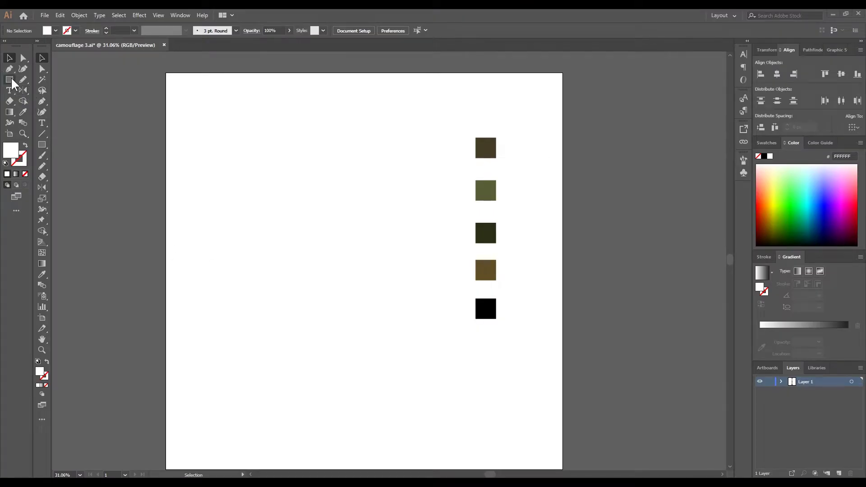
Step: Draw a 200 × 700 px rectangle on the artboard using the Rectangle tool
click(9, 81)
click(313, 201)
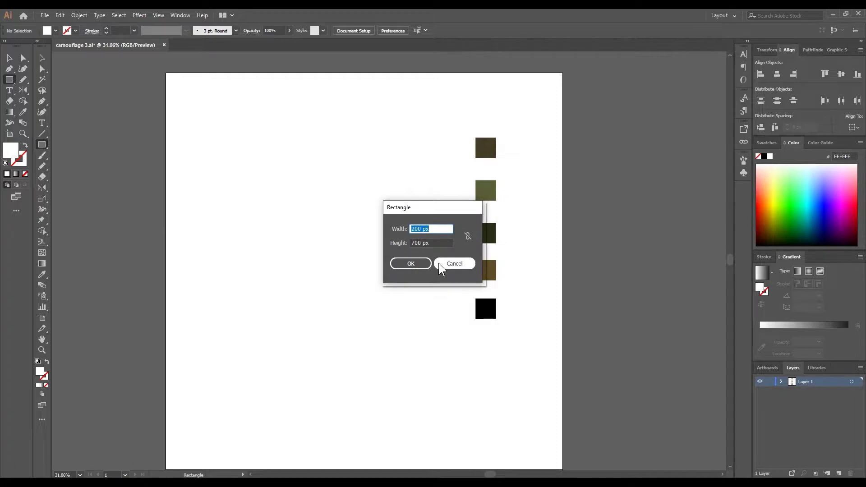
click(409, 263)
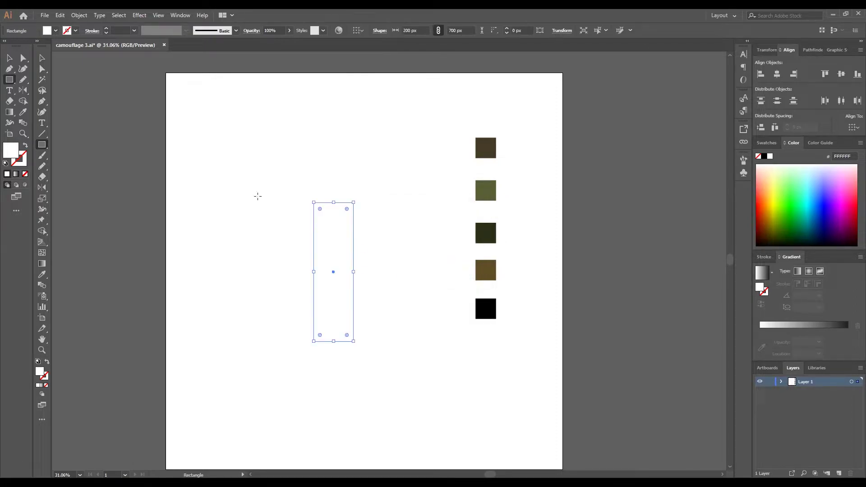
Step: Move Layer 2 below Layer 1 and fill the rectangle black from the black swatch
key(v)
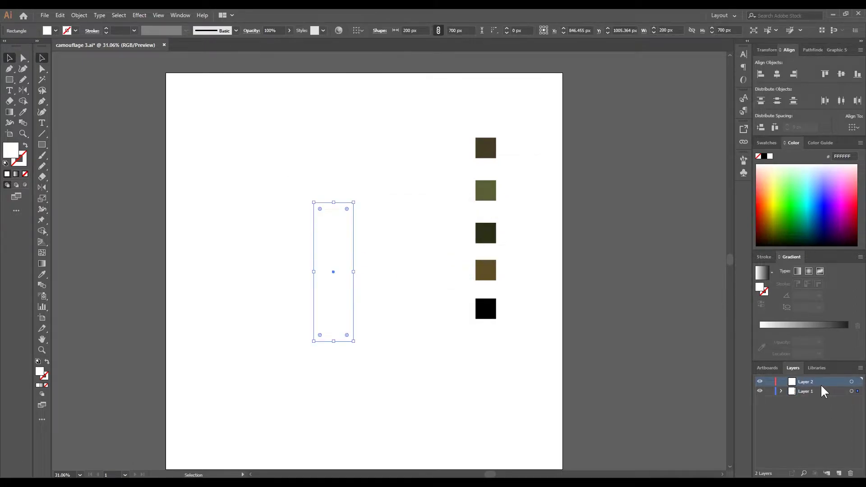
drag(822, 392, 824, 402)
key(i)
click(490, 308)
click(9, 57)
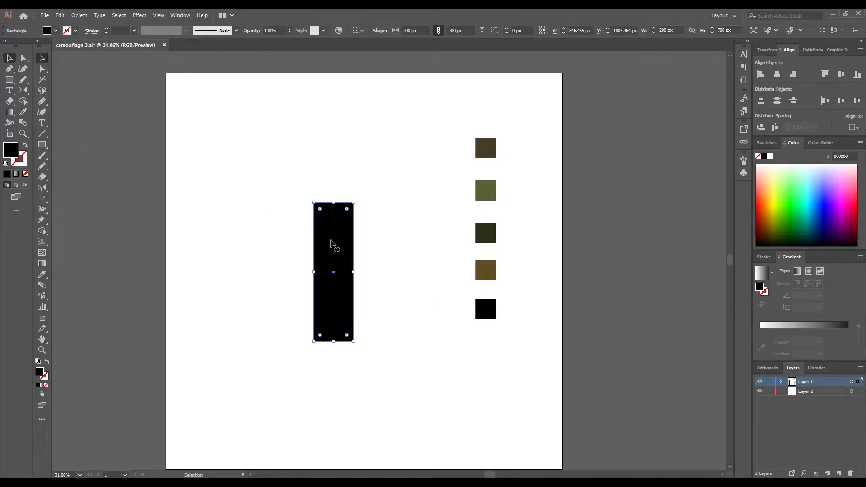
Step: Move the black rectangle onto Layer 2 and lock that layer
right_click(331, 241)
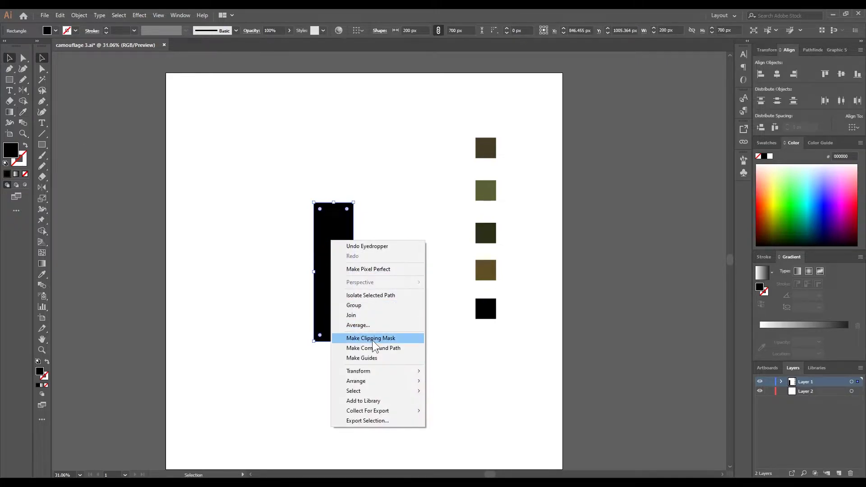
click(513, 413)
key(Delete)
click(811, 393)
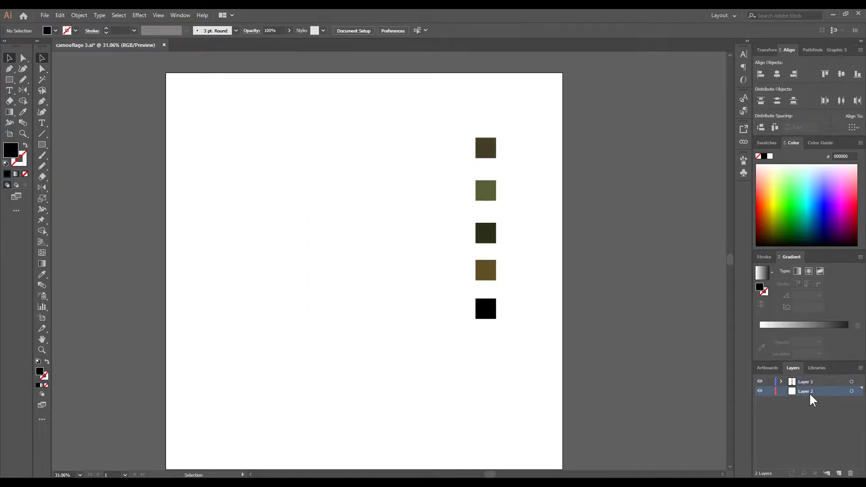
key(ctrl+v)
click(657, 391)
click(770, 391)
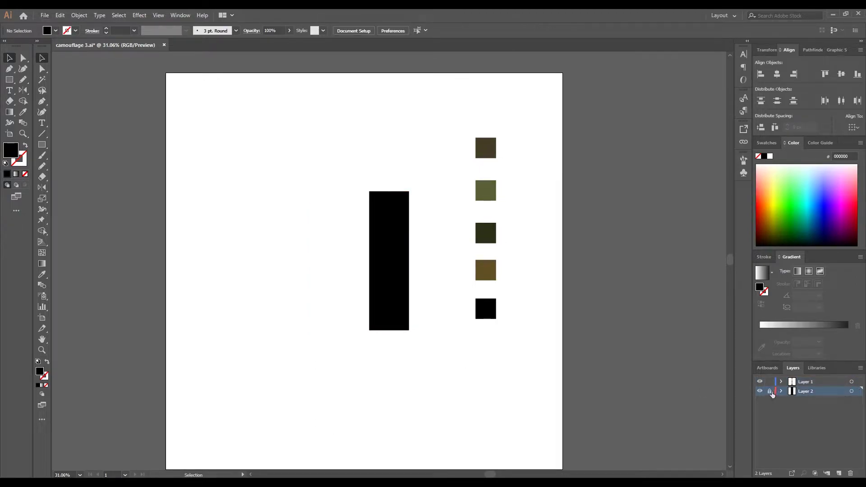
Step: Move the colour swatch group beside the rectangle and shrink it
click(500, 215)
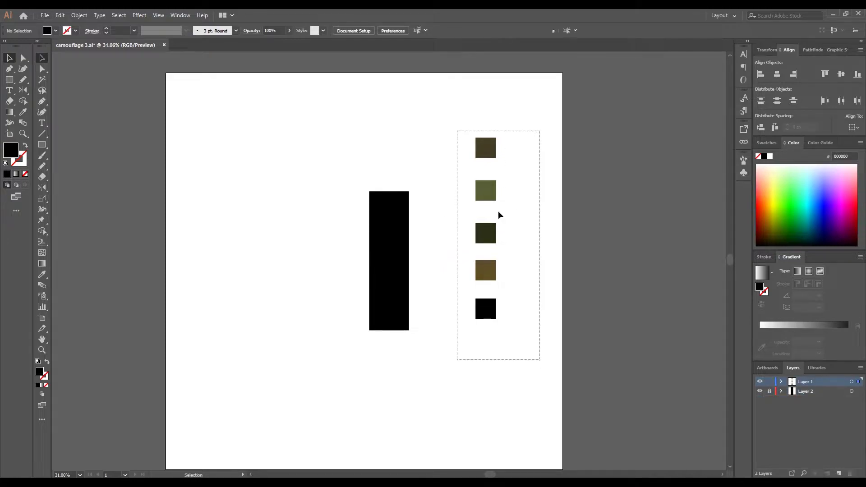
drag(499, 215, 465, 267)
mouse_move(461, 189)
mouse_down()
mouse_move(457, 221)
mouse_move(432, 213)
mouse_up()
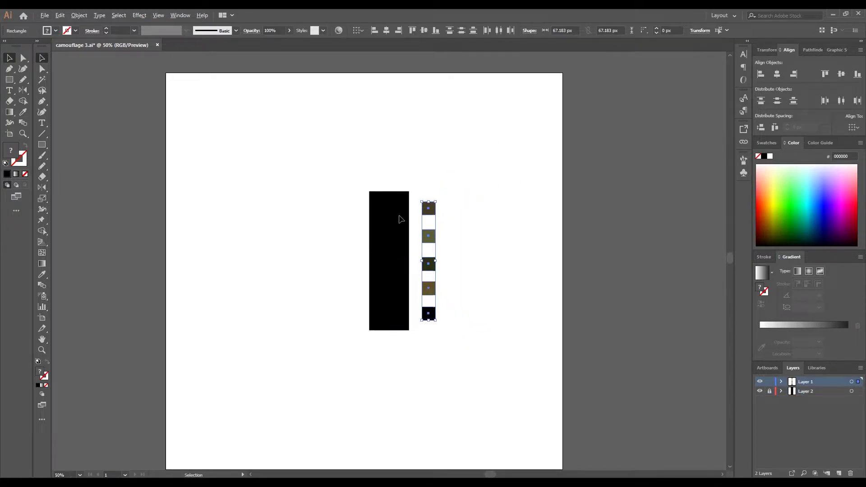
Step: Unlock Layer 2 and swap the rectangle's fill and stroke, leaving a black outline
scroll(400, 217, up, 3)
scroll(415, 189, down, 2)
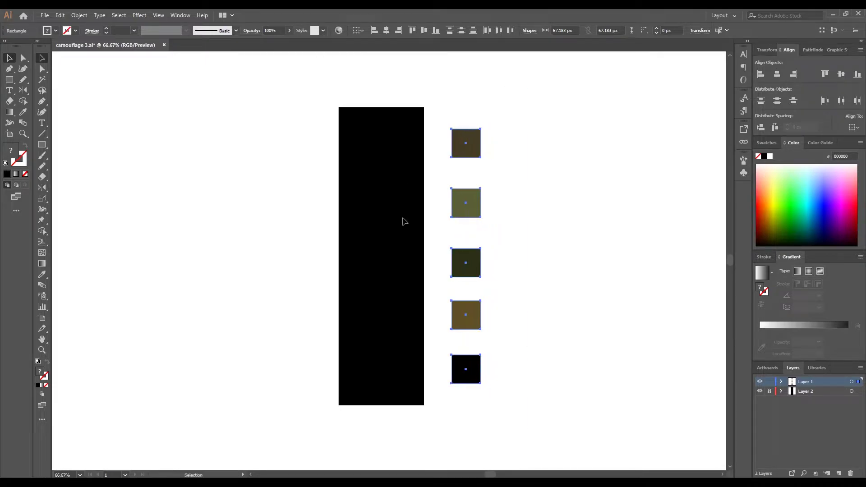
scroll(403, 221, up, 2)
scroll(404, 205, down, 2)
drag(397, 195, 373, 195)
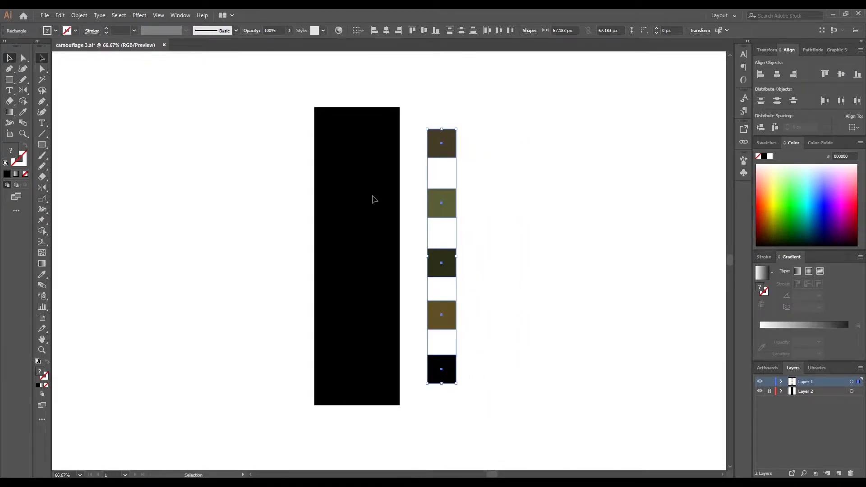
click(769, 391)
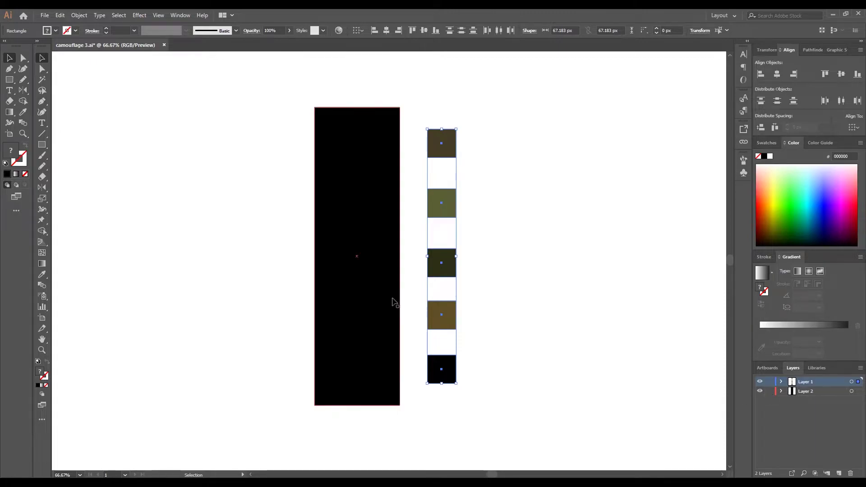
click(378, 300)
click(47, 362)
click(246, 232)
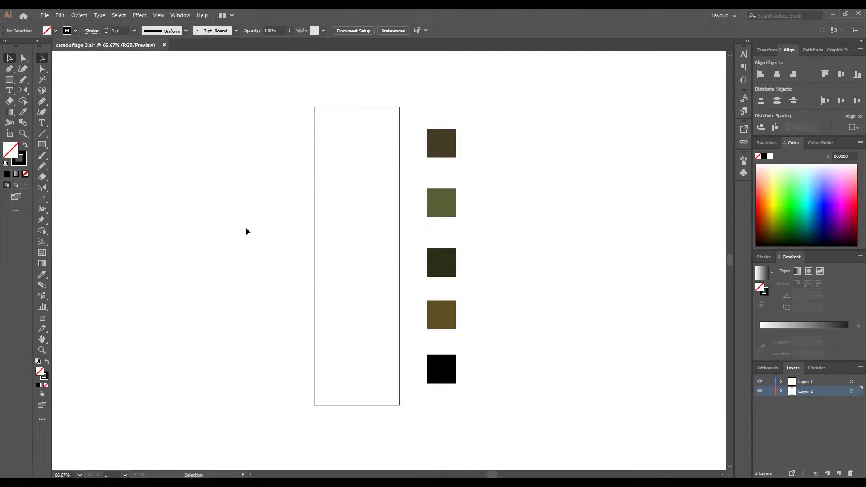
Step: Relock Layer 2, make Layer 1 active, and zoom toward the rectangle's top
click(770, 391)
click(801, 382)
scroll(327, 132, up, 1)
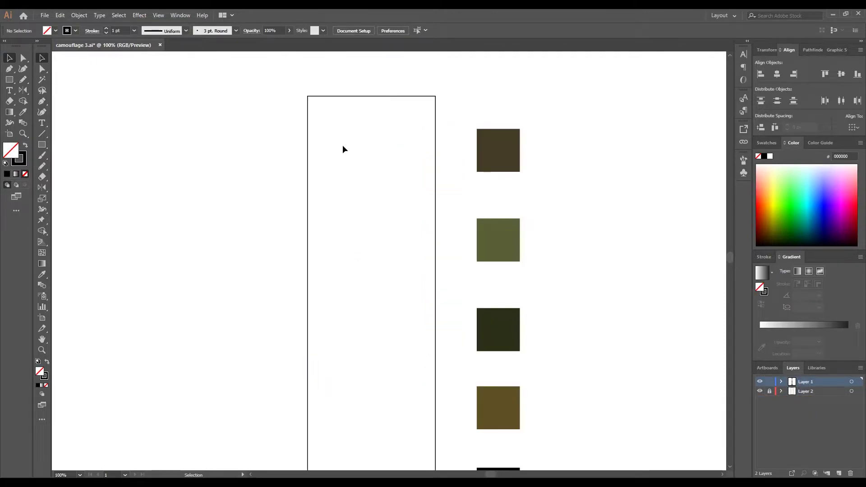
scroll(354, 135, up, 2)
drag(354, 136, 313, 169)
Step: Draw a freehand blob near the rectangle's top with the Pencil and fill it dark brown
click(24, 81)
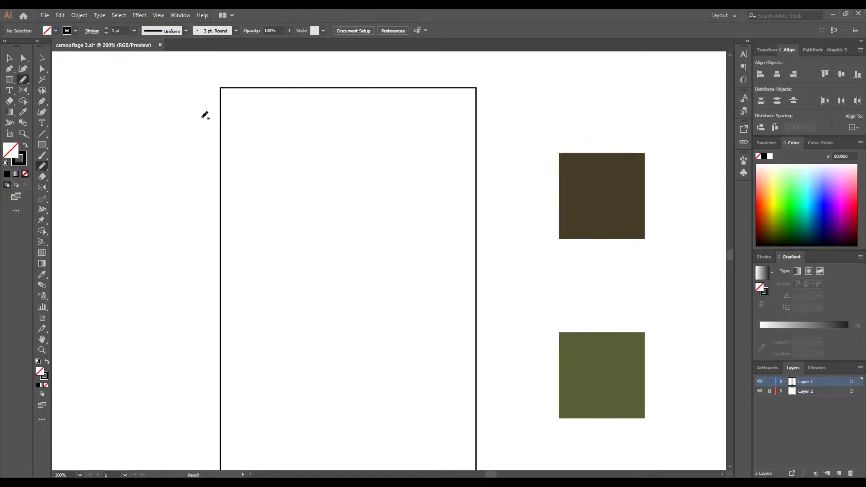
scroll(222, 104, up, 1)
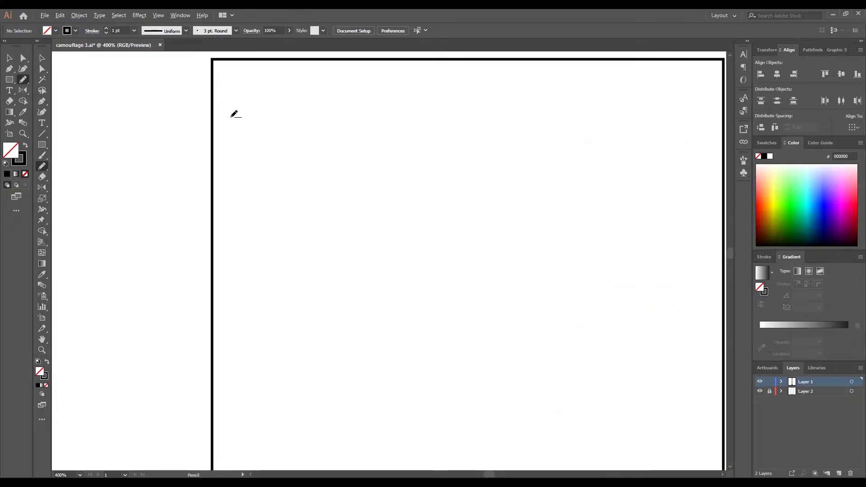
scroll(250, 128, right, 2)
drag(227, 164, 184, 137)
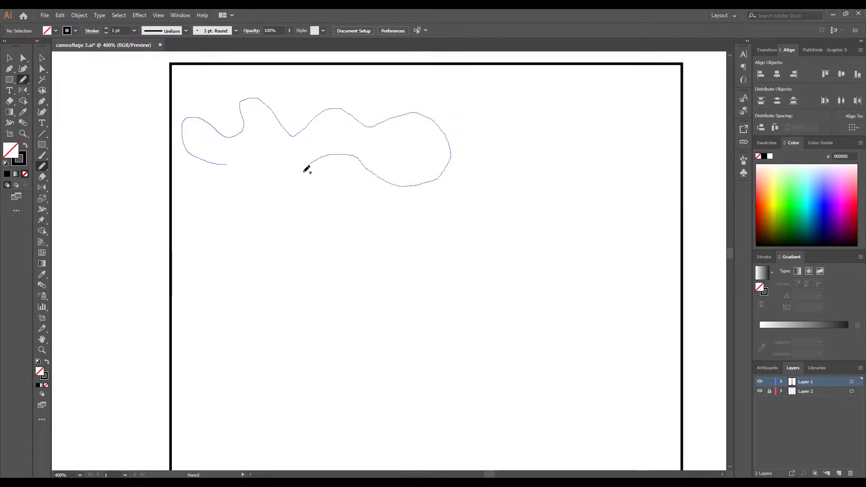
mouse_move(304, 172)
mouse_down()
mouse_move(233, 173)
mouse_move(224, 163)
mouse_up()
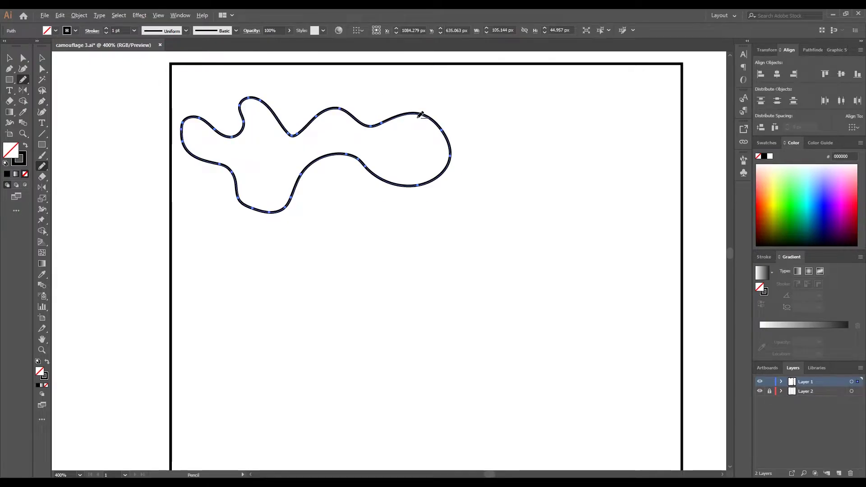
key(ctrl+minus)
key(ctrl+minus)
key(i)
click(672, 195)
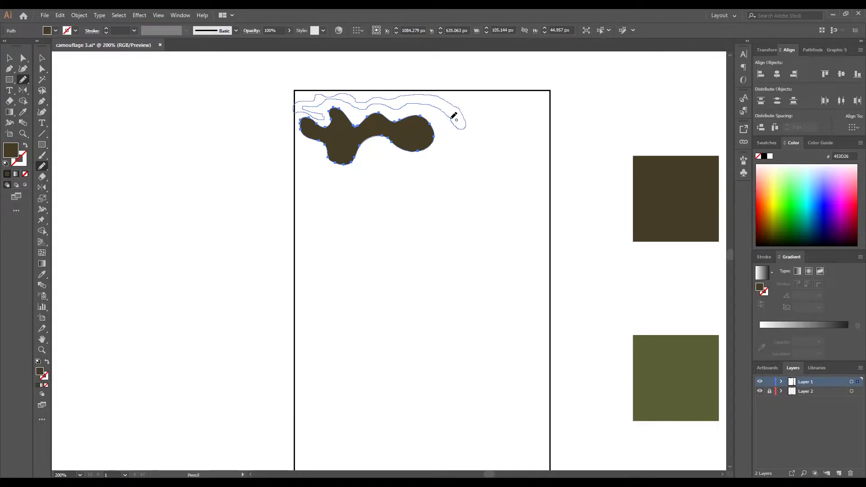
Step: Draw two more top-edge shapes and a large blob below, filling the large blob dark brown
drag(452, 118, 460, 127)
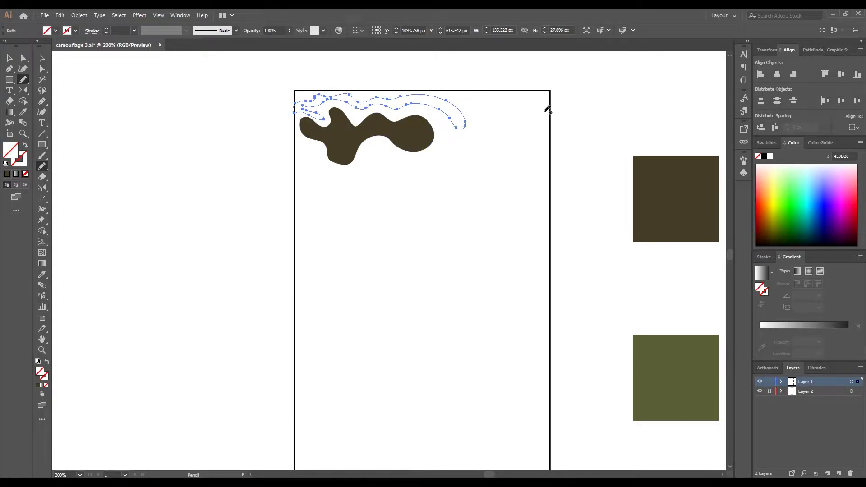
mouse_move(491, 98)
mouse_down()
mouse_move(543, 134)
mouse_move(520, 123)
mouse_move(505, 134)
mouse_move(457, 139)
mouse_move(485, 119)
mouse_up()
key(ctrl+1)
scroll(469, 163, up, 1)
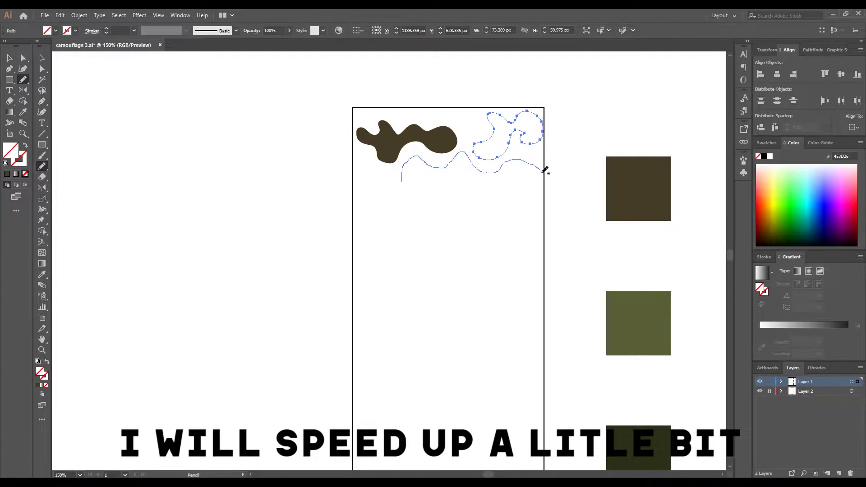
drag(489, 176, 504, 218)
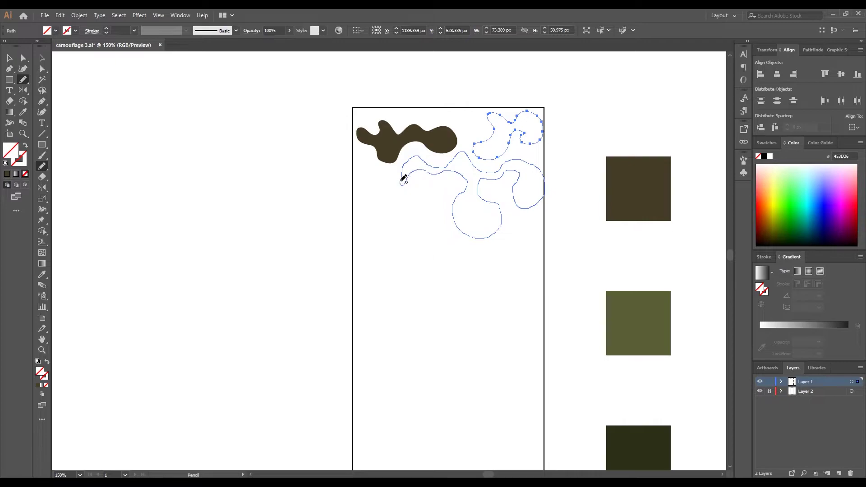
drag(402, 179, 402, 182)
key(v)
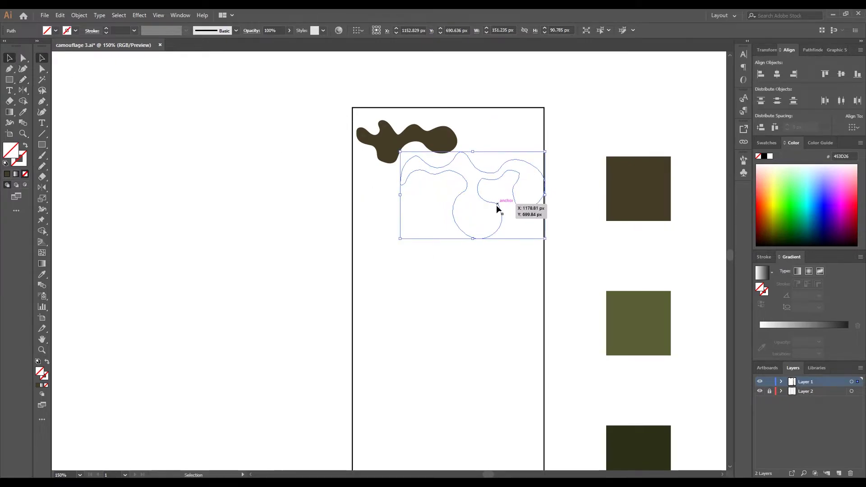
key(i)
click(629, 190)
Step: Draw a wavy band along the top edge and fill it dark brown
key(v)
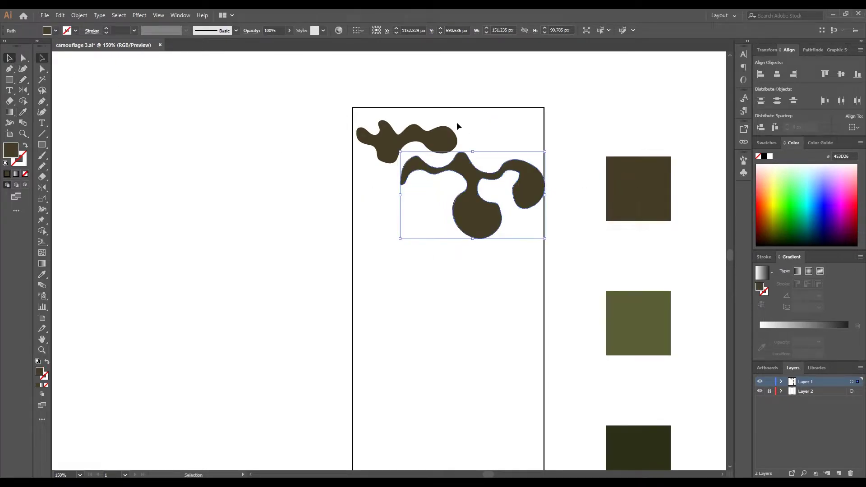
key(i)
mouse_move(435, 121)
mouse_down()
mouse_move(478, 134)
mouse_move(512, 126)
mouse_up()
click(657, 187)
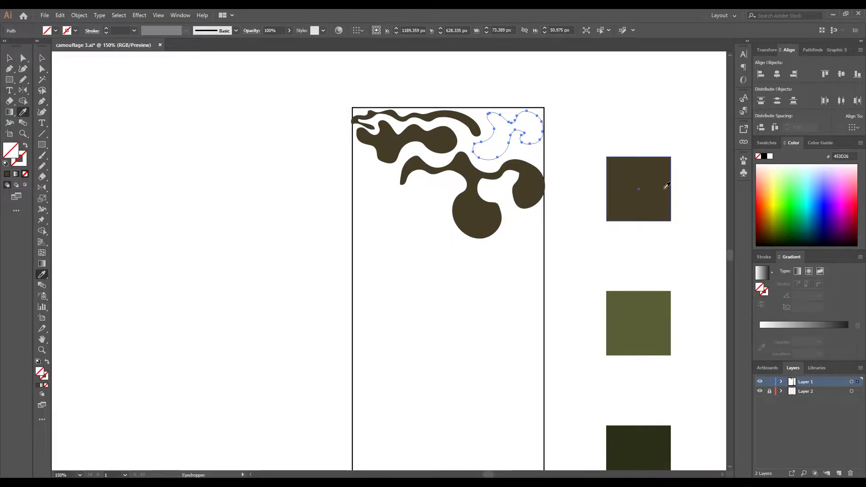
Step: Draw a loop at the rectangle's left edge and fill it and the vase-shaped outline dark brown
click(666, 187)
key(v)
key(n)
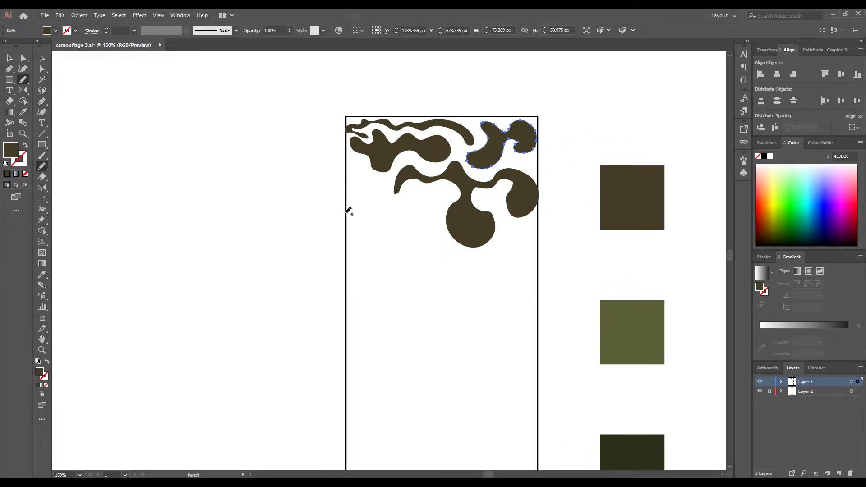
drag(343, 200, 336, 174)
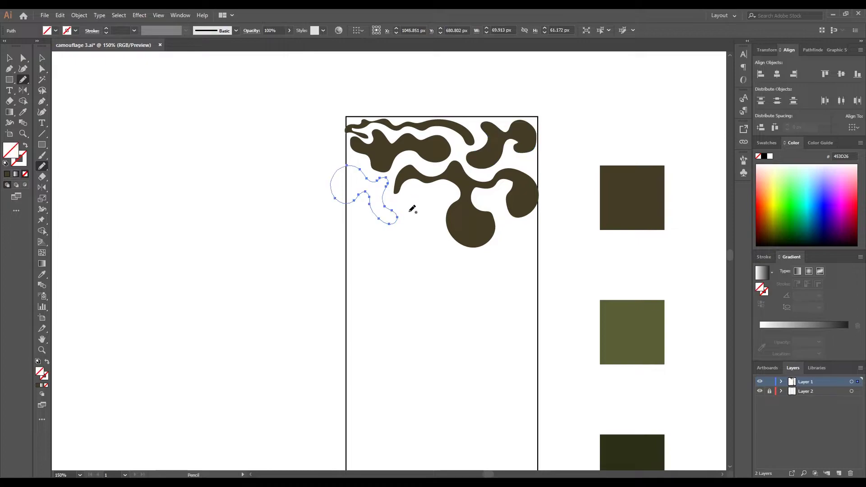
key(v)
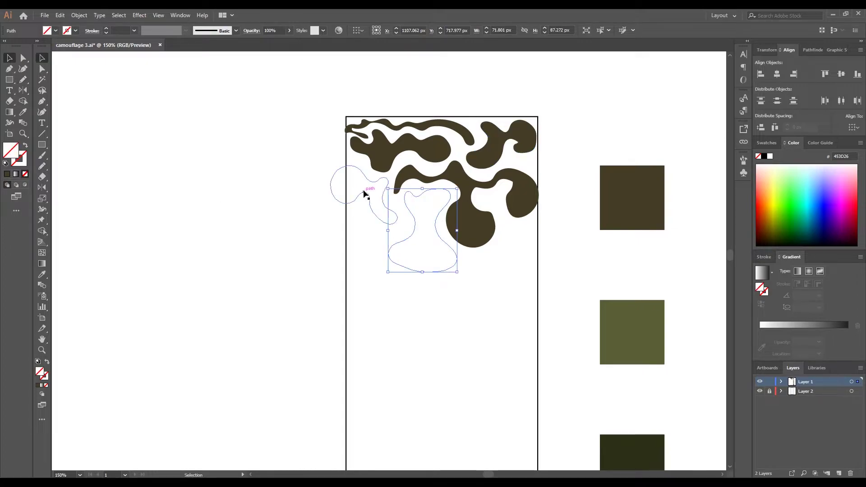
key(Delete)
click(364, 191)
key(i)
click(623, 195)
ctrl+click(408, 270)
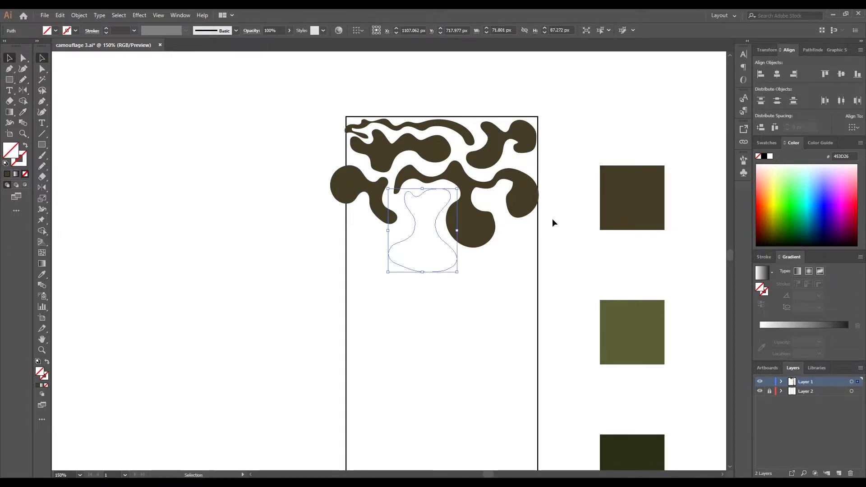
click(631, 198)
Step: Draw blobs at the tile's left and right edges, undoing retries, and fill them brown
key(n)
drag(336, 230, 358, 207)
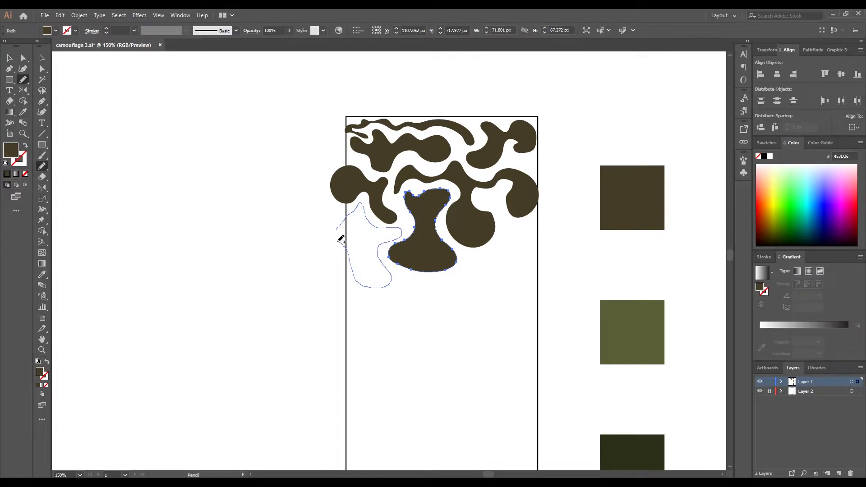
drag(342, 239, 339, 229)
key(ctrl+z)
drag(514, 292, 478, 297)
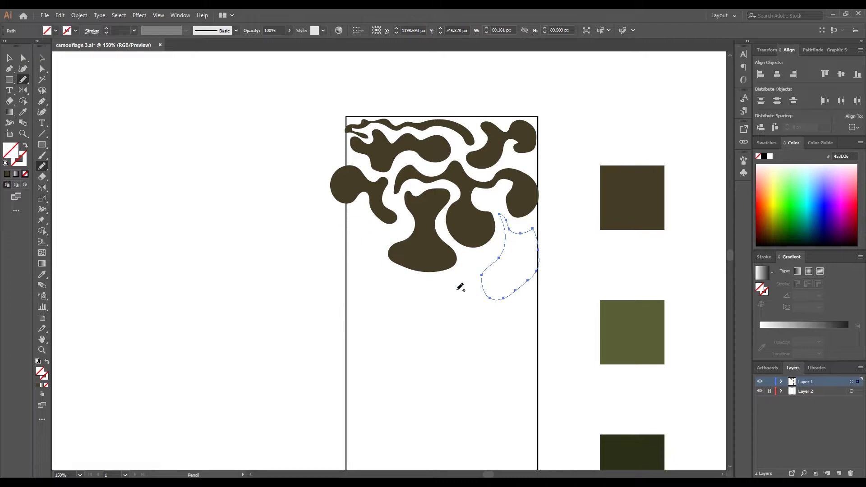
key(v)
key(ctrl+z)
click(631, 199)
key(ctrl+shift+z)
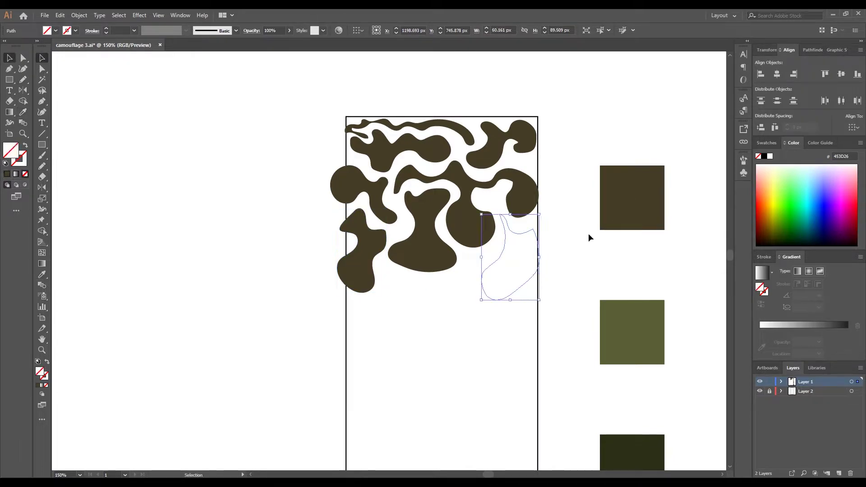
Step: Draw a wavy blob below the hourglass shape and fill it brown
key(n)
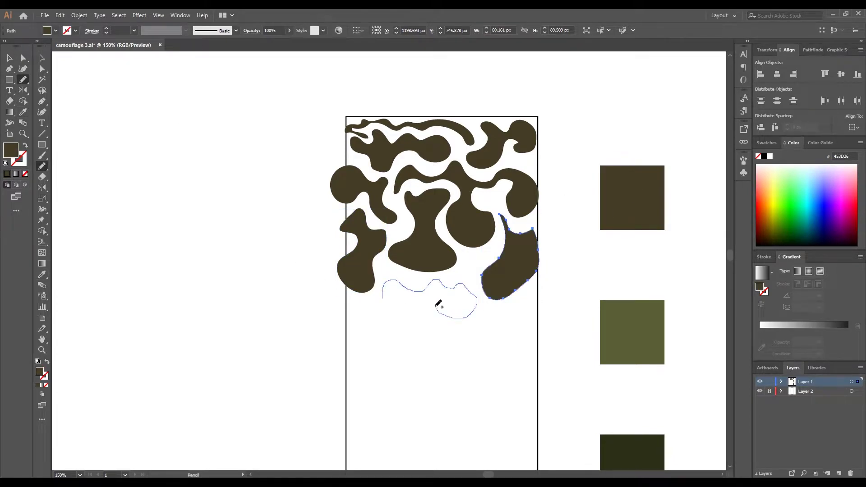
drag(438, 303, 386, 294)
key(comma)
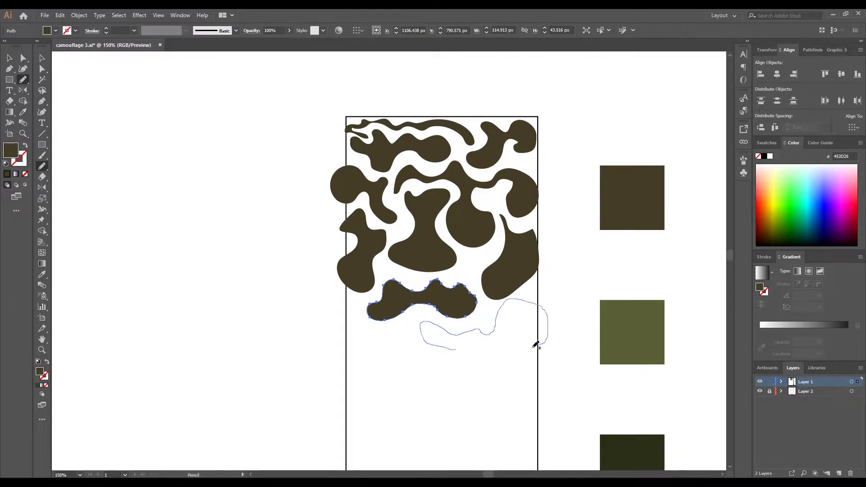
key(i)
click(617, 216)
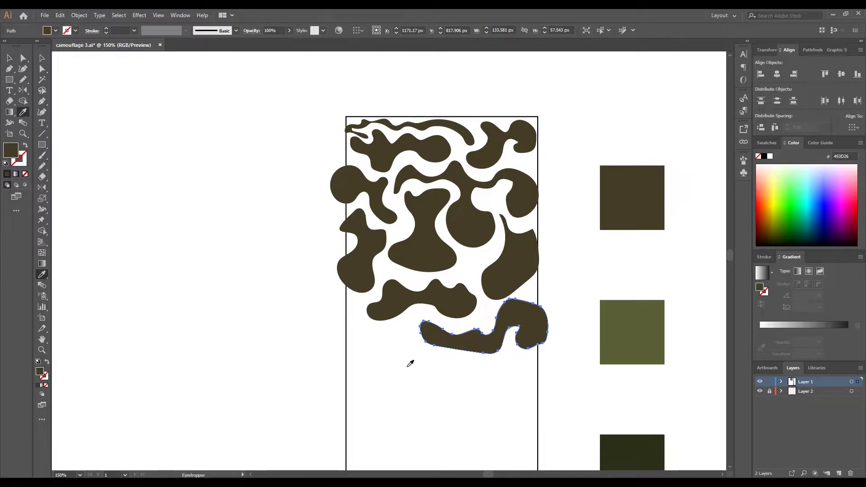
Step: Draw a long curved blob lower right and fill it and the lower-left blob brown
key(n)
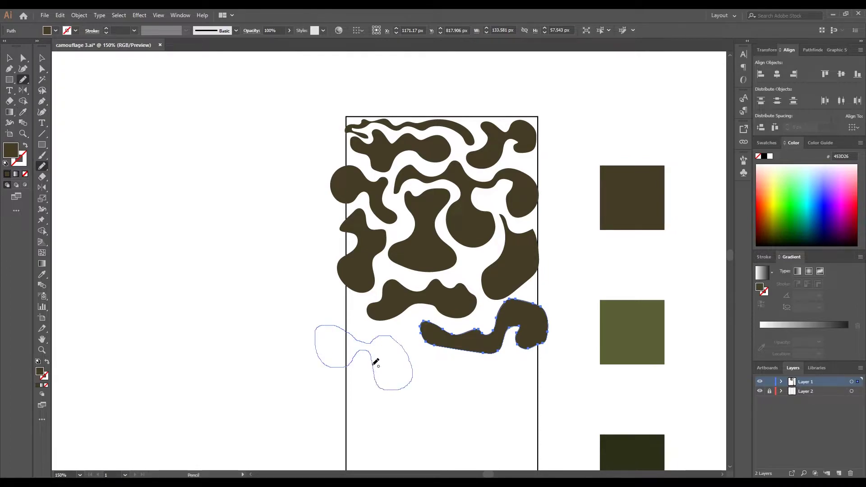
drag(439, 380, 434, 353)
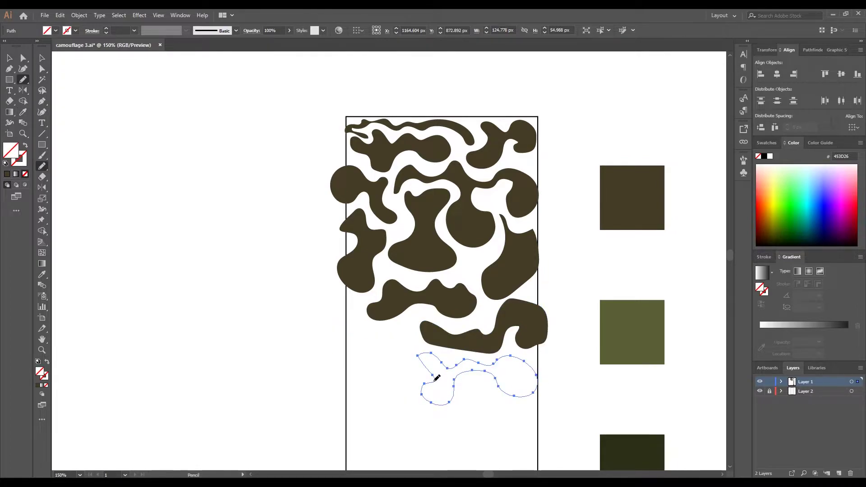
key(v)
key(i)
click(632, 198)
key(v)
click(355, 343)
key(i)
click(641, 188)
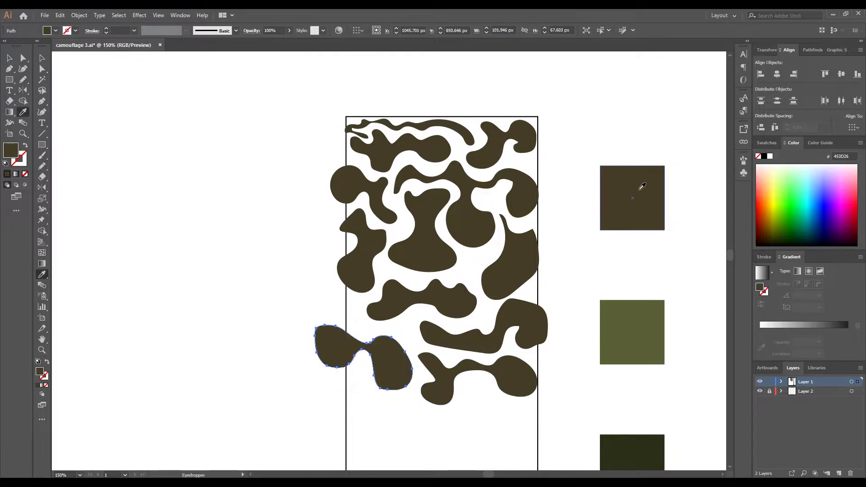
key(v)
Step: Scroll down and select the whole column of colour swatches
scroll(542, 179, down, 1)
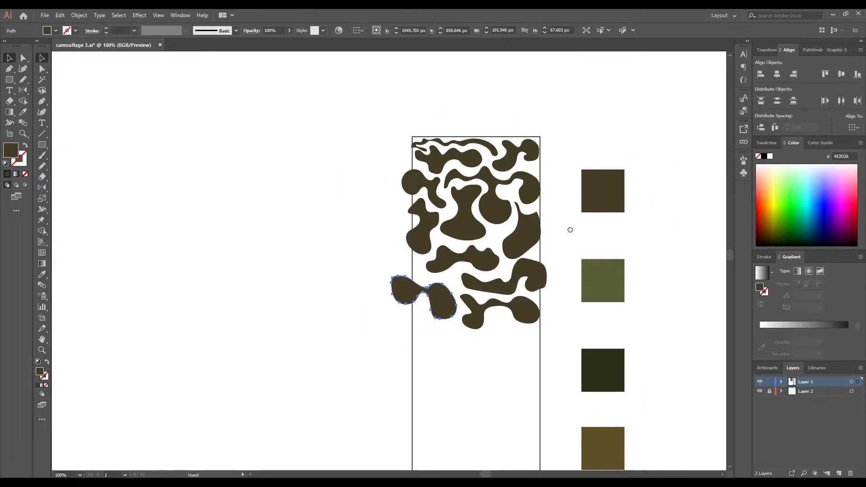
scroll(541, 179, down, 1)
mouse_move(565, 193)
mouse_down()
mouse_move(599, 177)
mouse_move(586, 260)
mouse_move(572, 169)
mouse_up()
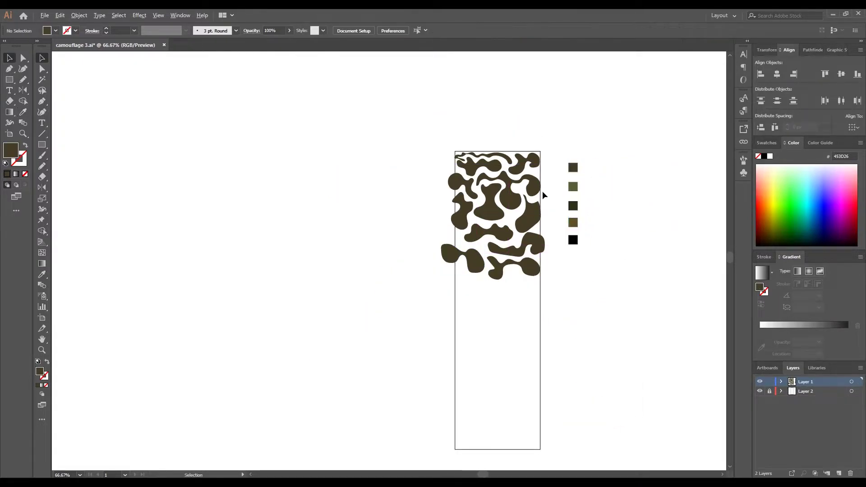
Step: Recolour the top wavy shape green, the top-right blob olive, and the middle blob dark green
scroll(542, 191, up, 3)
click(384, 80)
click(633, 176)
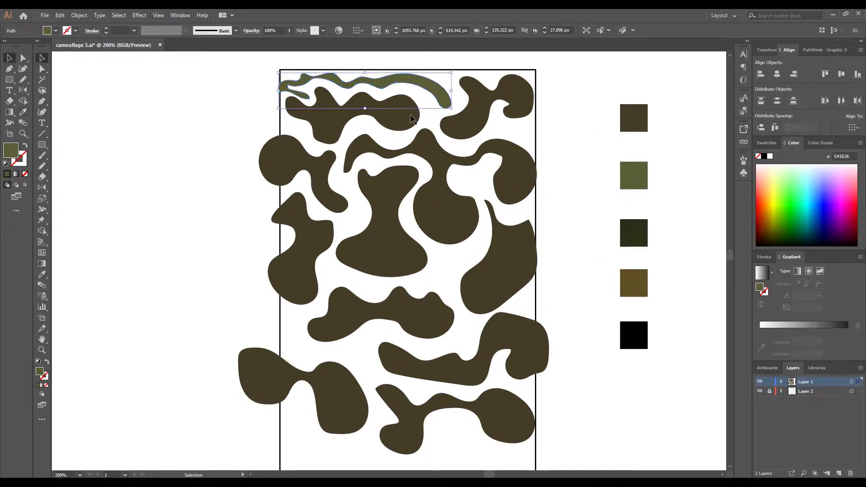
click(510, 90)
click(634, 283)
click(433, 158)
click(634, 335)
click(634, 233)
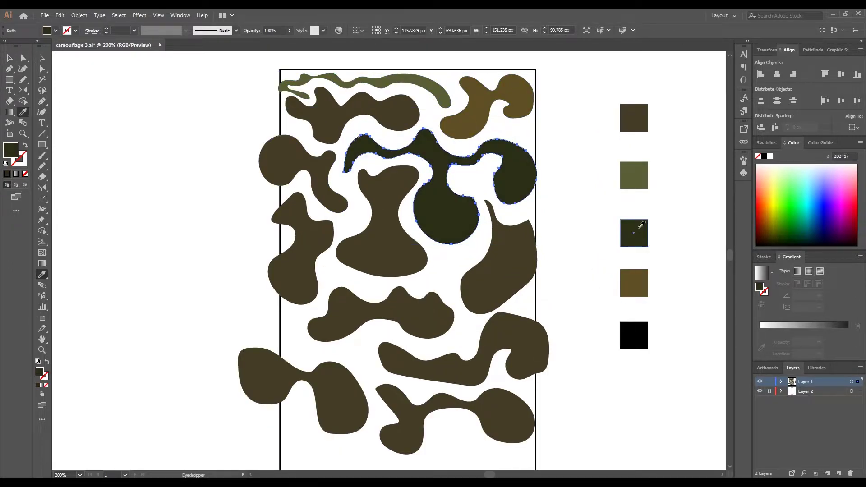
Step: Colour the left blob brown, hourglass olive-green, right blob green, and lower wavy blob brown
click(293, 163)
click(634, 283)
click(383, 203)
click(638, 173)
ctrl+click(298, 252)
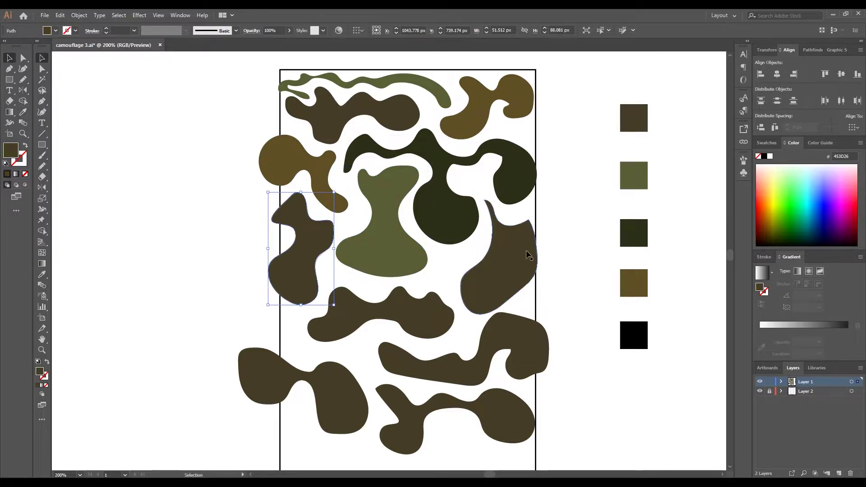
ctrl+click(501, 262)
click(634, 175)
ctrl+click(401, 311)
Step: Recolour the left-edge blob, the long curved blob green, and the bottom-right blob brown
click(634, 283)
ctrl+click(311, 359)
ctrl+click(429, 361)
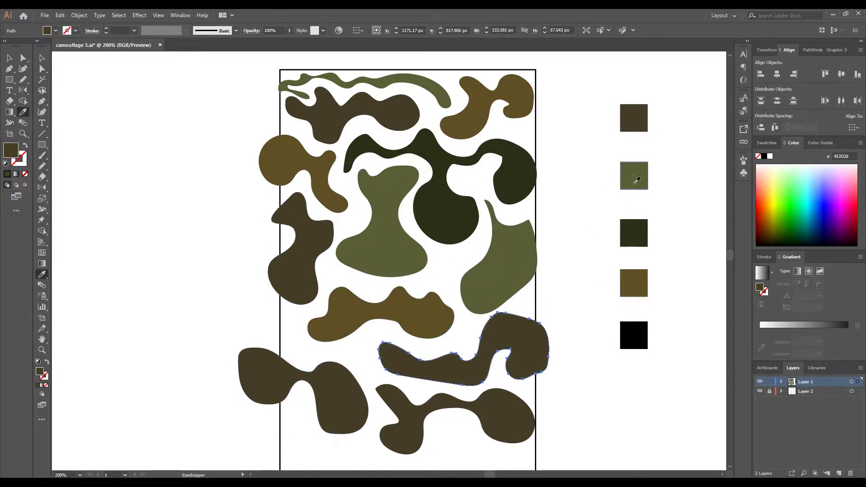
click(637, 174)
ctrl+click(505, 415)
click(640, 284)
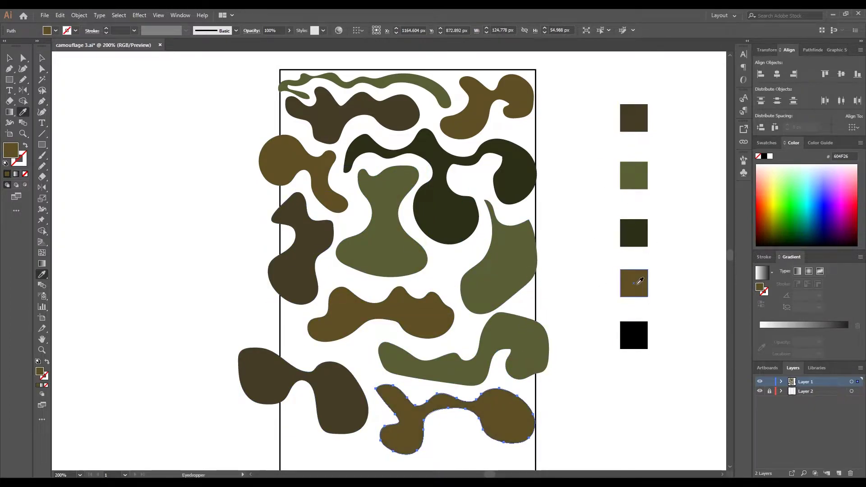
Step: Select the top green shape and dark brown blob and nudge them up toward the tile edge
ctrl+click(361, 80)
click(379, 113)
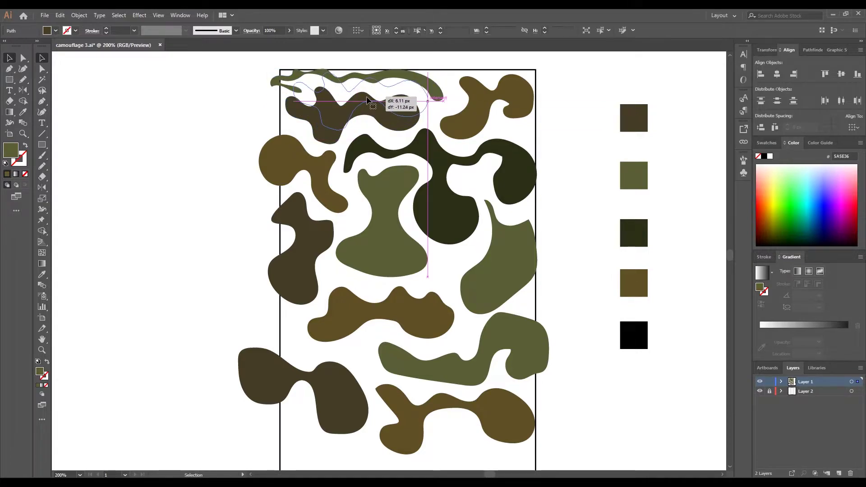
drag(483, 102, 478, 97)
Step: Move the dark green, olive, dark brown and brown wavy blobs up into the top cluster
click(451, 149)
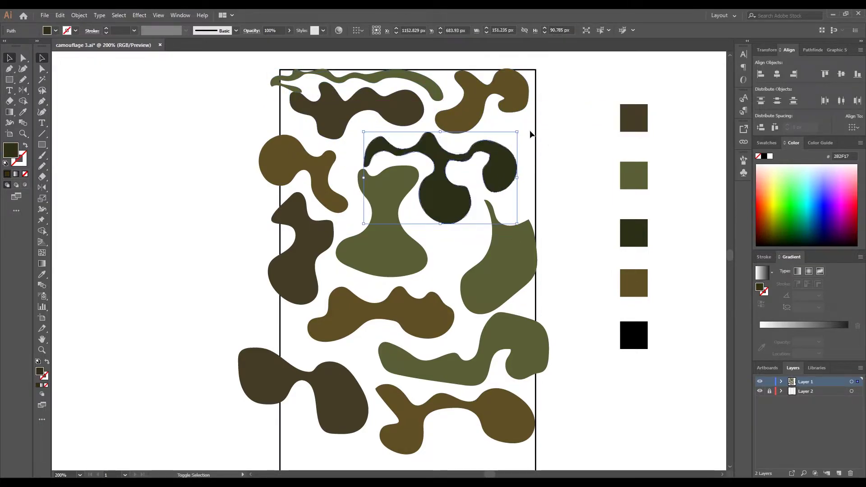
drag(322, 179, 325, 173)
drag(502, 242, 486, 202)
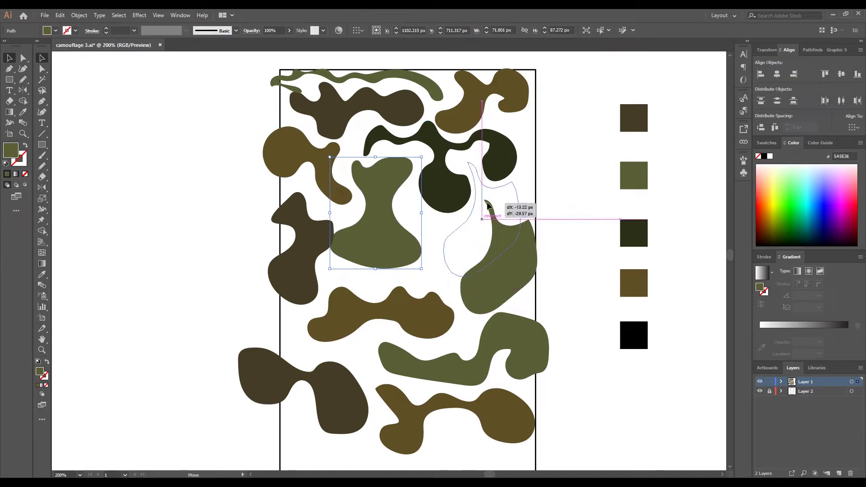
drag(312, 248, 312, 232)
drag(362, 311, 350, 131)
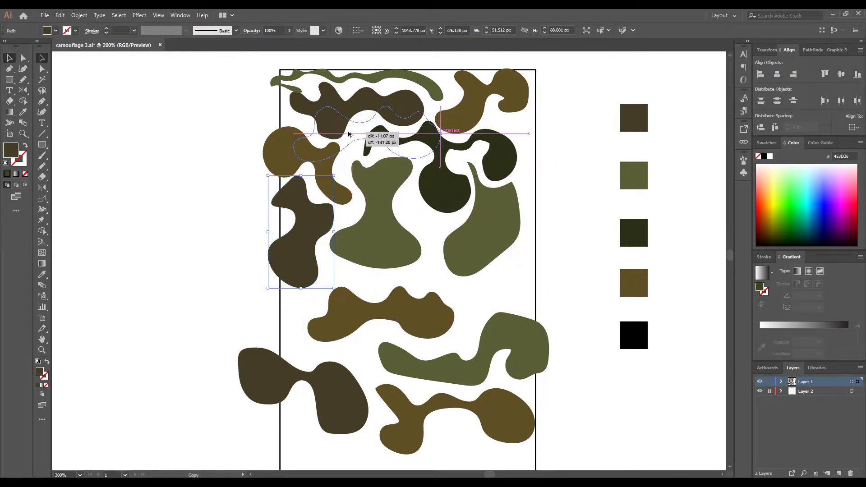
Step: Send the moved wavy shape behind the others and colour it with the green swatch
right_click(350, 131)
click(503, 316)
key(i)
click(645, 168)
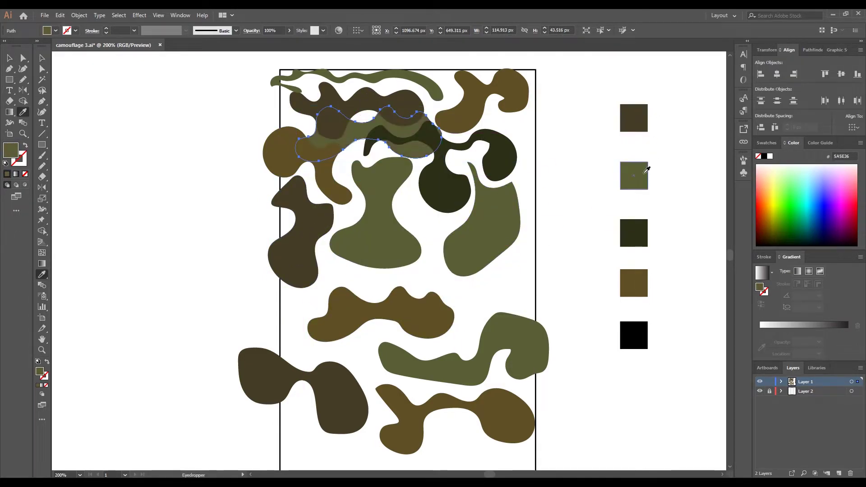
key(v)
Step: Move the lower brown wavy shape to the tile's top, send it backward, and recolour it darkest green
click(151, 141)
mouse_move(401, 310)
mouse_down()
mouse_move(481, 185)
mouse_move(416, 88)
mouse_up()
right_click(416, 88)
click(568, 255)
click(444, 97)
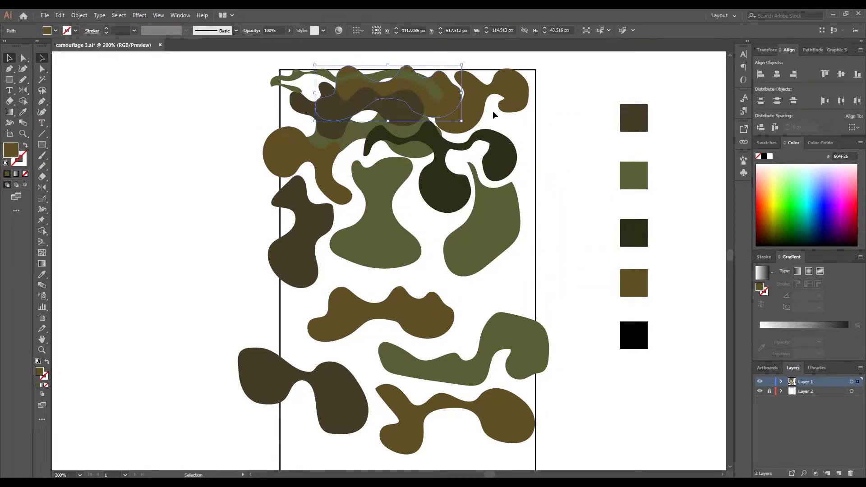
key(i)
click(638, 230)
key(v)
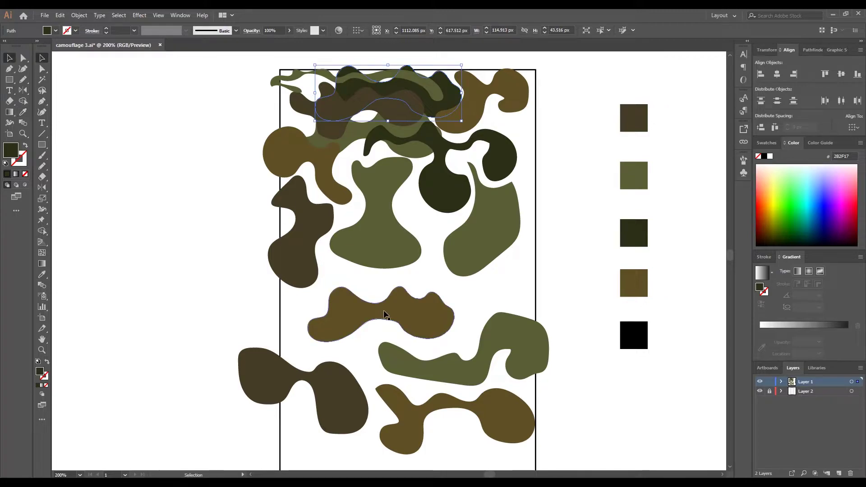
Step: Move another lower wavy shape into the cluster, send it behind, and fill it darkest green
mouse_move(383, 310)
mouse_down()
mouse_move(393, 180)
mouse_move(364, 175)
mouse_up()
right_click(364, 176)
click(478, 344)
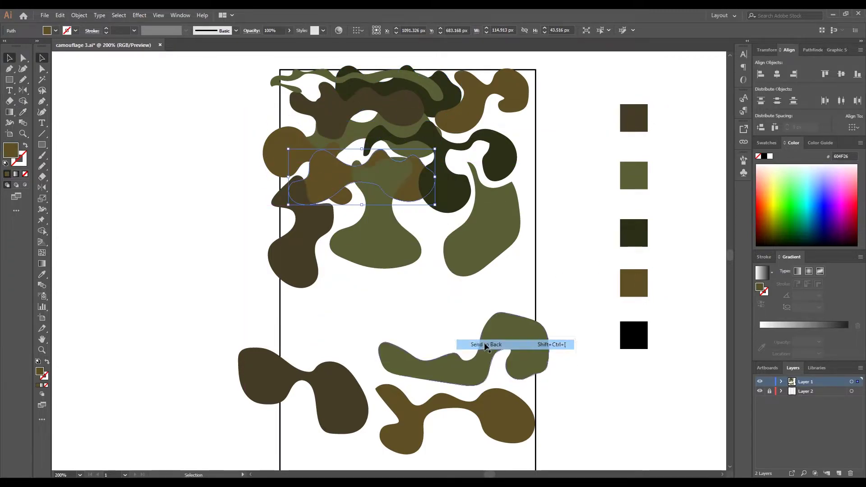
key(i)
click(451, 199)
key(v)
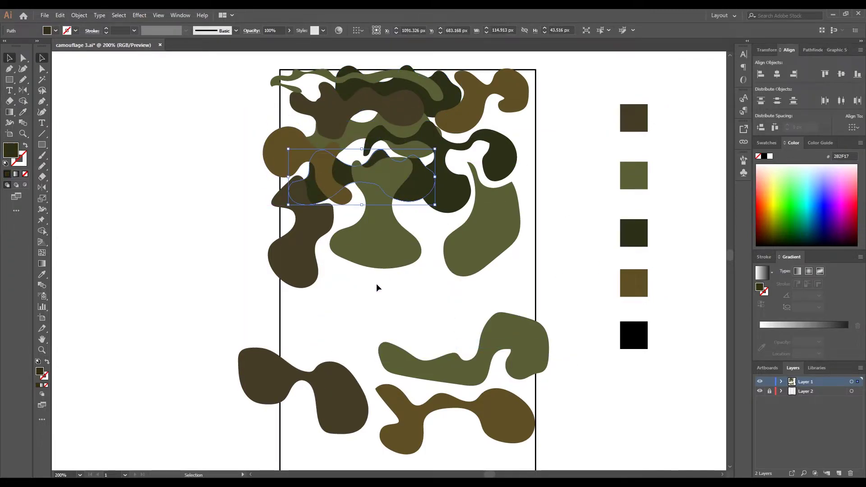
Step: Move the lower-left brown blob into the cluster and send it behind the green shapes
mouse_move(339, 384)
mouse_down()
mouse_move(404, 240)
mouse_move(422, 227)
mouse_up()
key(i)
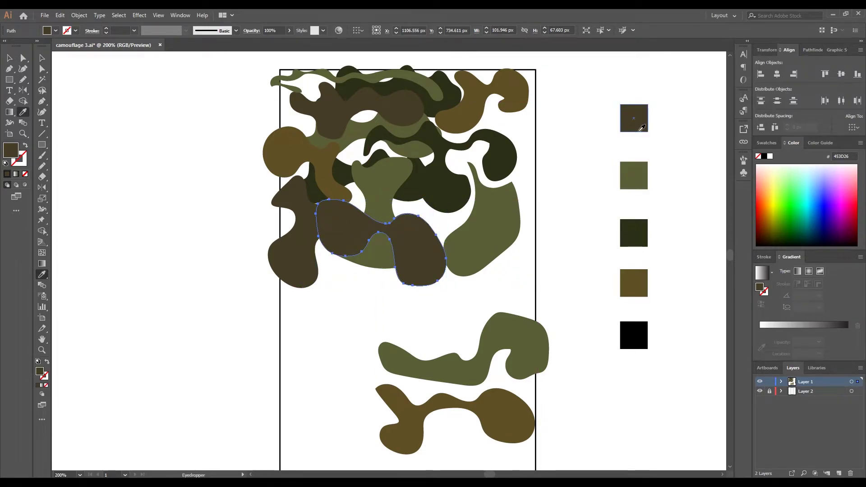
right_click(425, 243)
click(532, 412)
key(v)
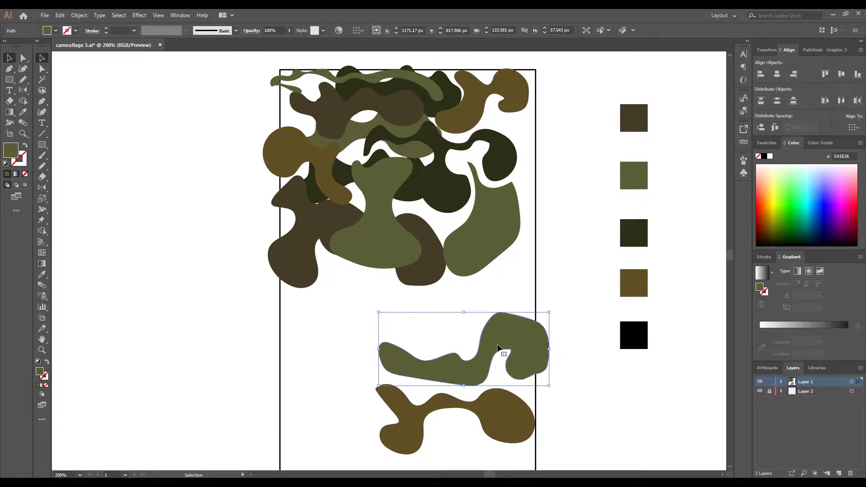
Step: Move the lower green blob up behind the darker shapes, then raise the bottom brown blob
mouse_move(548, 374)
mouse_down()
mouse_move(562, 208)
mouse_move(519, 144)
mouse_up()
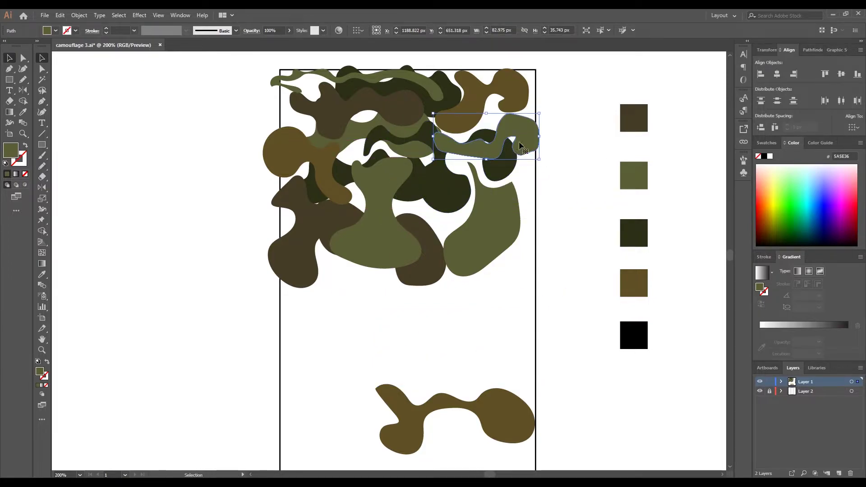
right_click(519, 146)
click(636, 299)
click(152, 182)
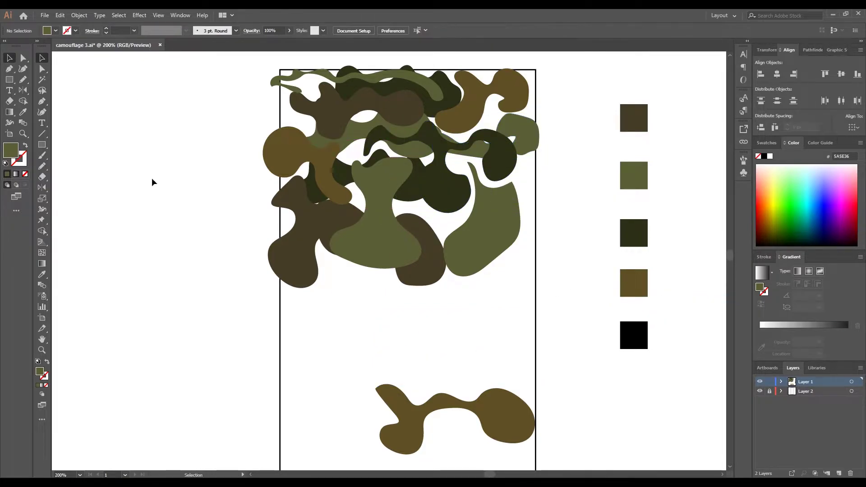
drag(480, 410, 496, 212)
Step: Duplicate part of the cluster, restack the copy, and place it onto the top cluster
key(ctrl+a)
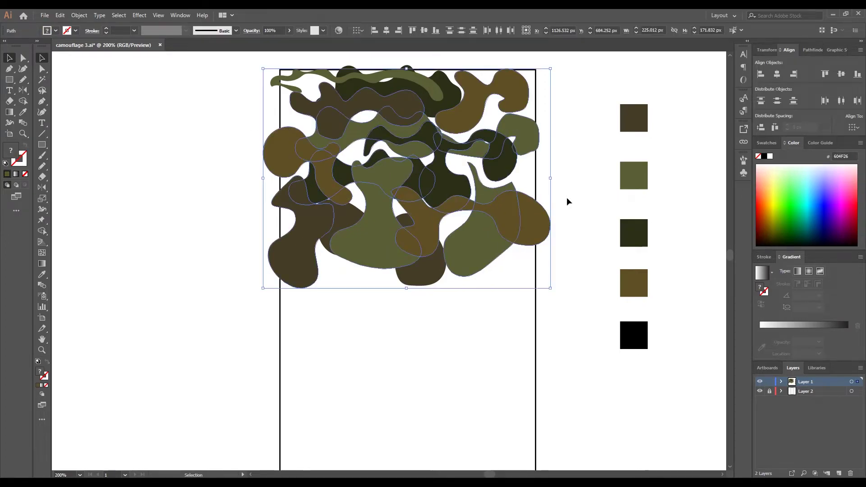
drag(559, 164, 243, 126)
drag(403, 143, 263, 269)
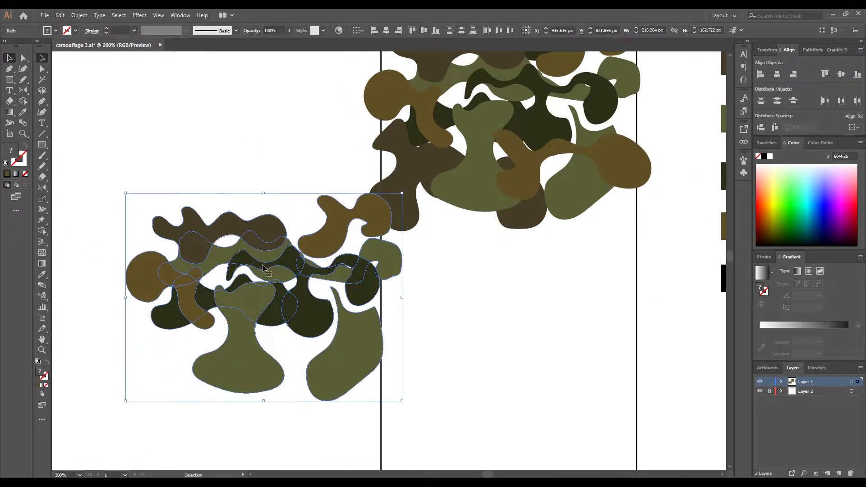
right_click(263, 269)
click(374, 424)
key(ctrl+minus)
drag(319, 250, 523, 90)
click(649, 366)
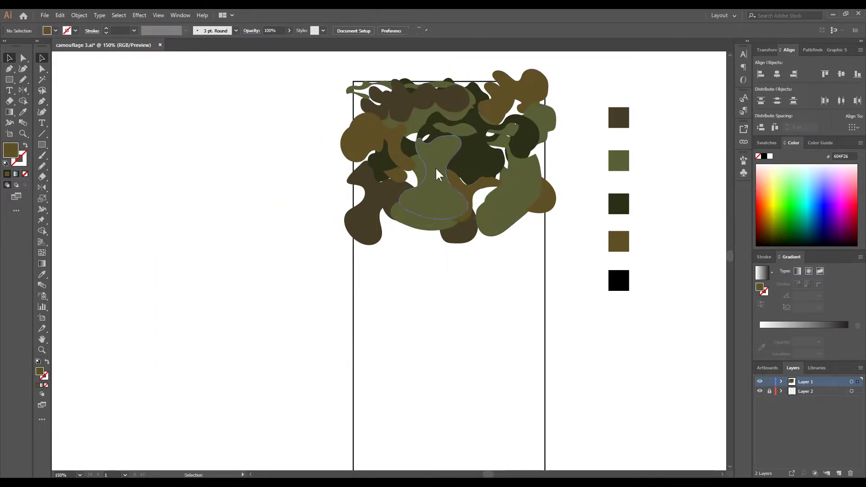
Step: Bring one shape forward, fill it brown, nudge it left, then send it backward
right_click(437, 175)
click(564, 305)
key(i)
click(618, 244)
key(v)
drag(429, 203, 420, 202)
right_click(426, 193)
click(564, 375)
click(571, 335)
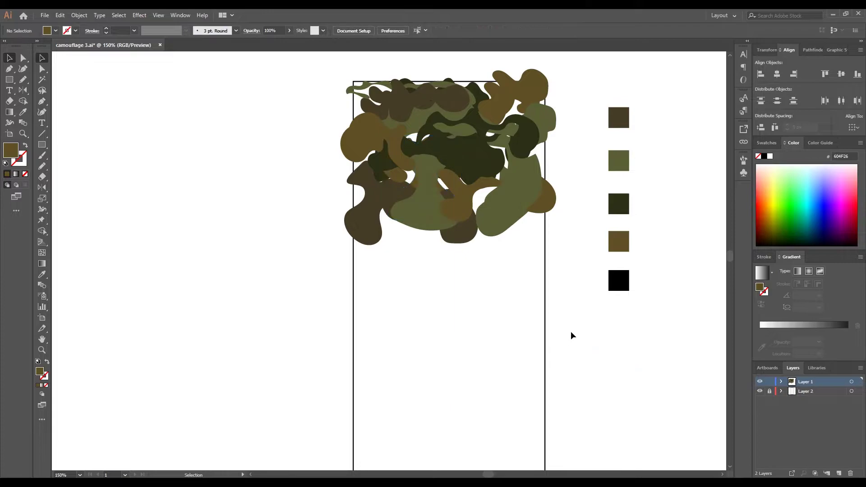
Step: Fill a shape near the top with the dark palette colour and change its stacking order
click(398, 106)
key(i)
click(625, 199)
key(v)
right_click(363, 108)
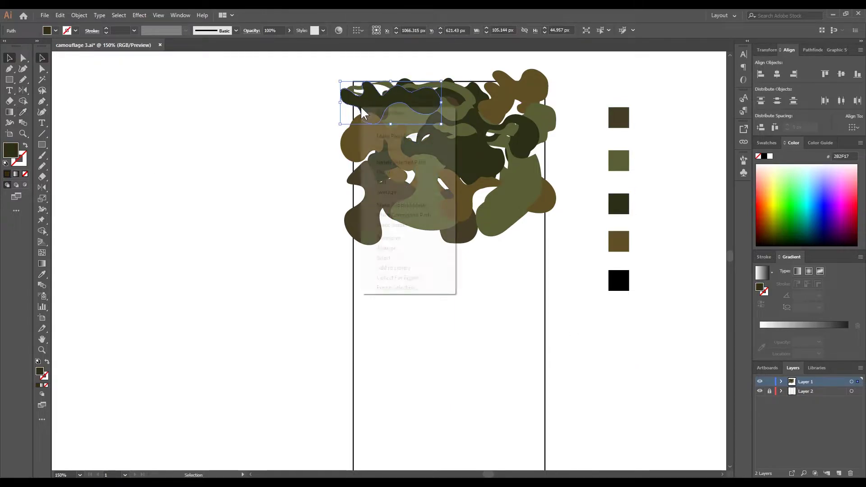
click(478, 285)
click(523, 294)
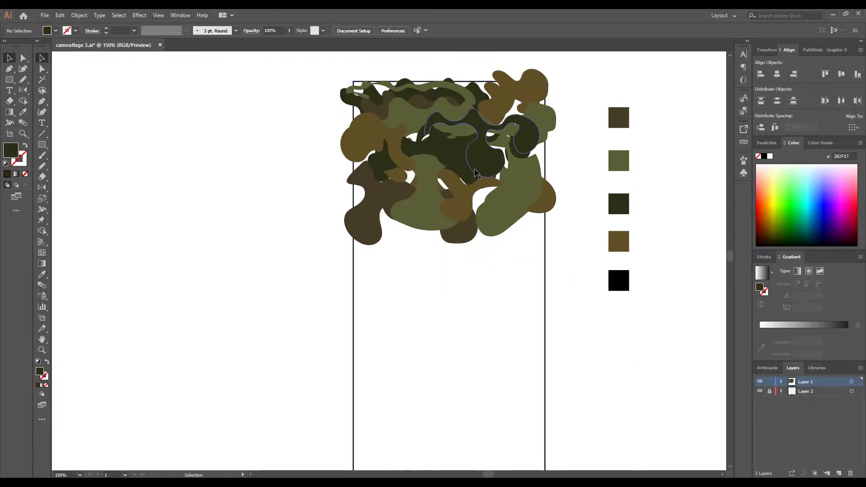
Step: Move a dark shape to the cluster's top right, send it to the back, and colour it brown
drag(526, 135, 494, 132)
right_click(548, 91)
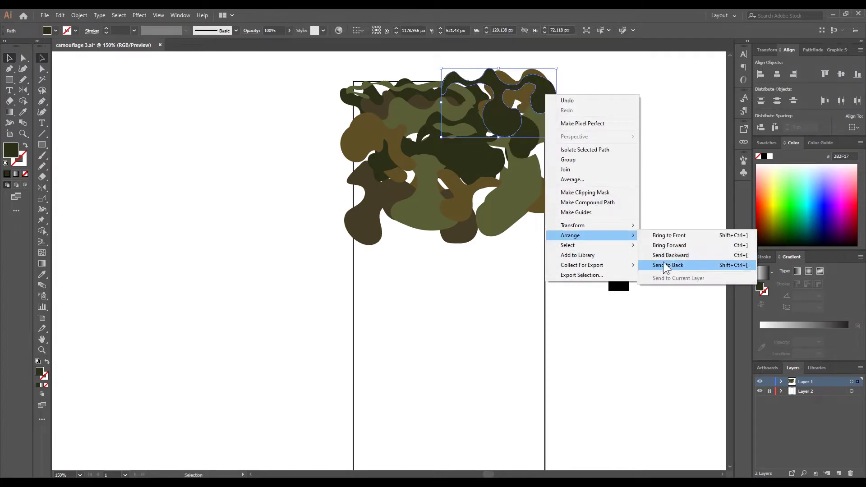
click(679, 265)
key(i)
click(618, 160)
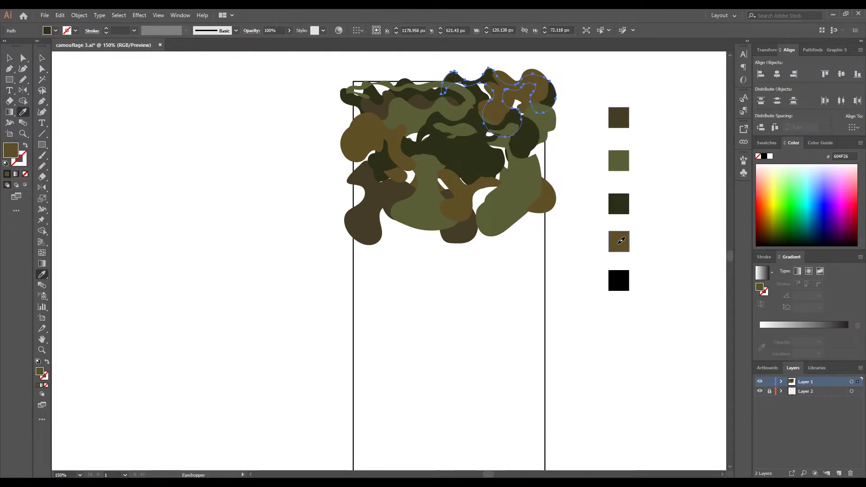
click(618, 204)
key(v)
click(189, 159)
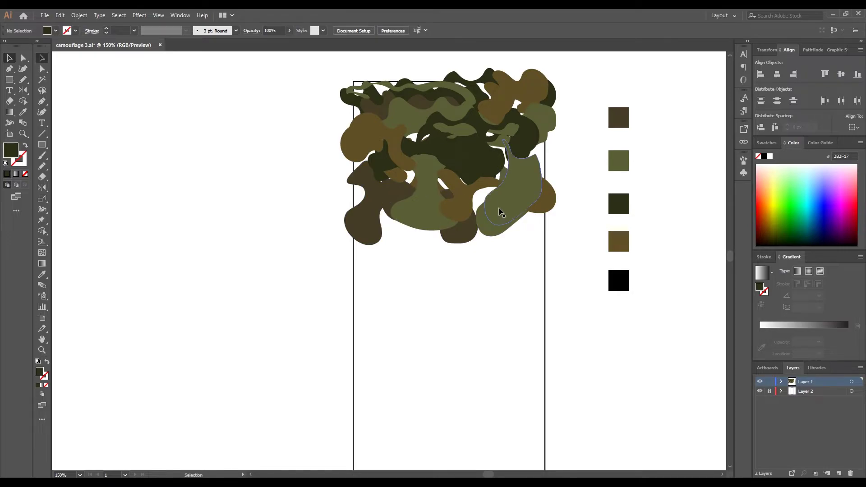
Step: Move a green shape to the cluster's lower left, send it to the back, and fill it brown
drag(499, 209, 406, 231)
right_click(407, 231)
click(530, 402)
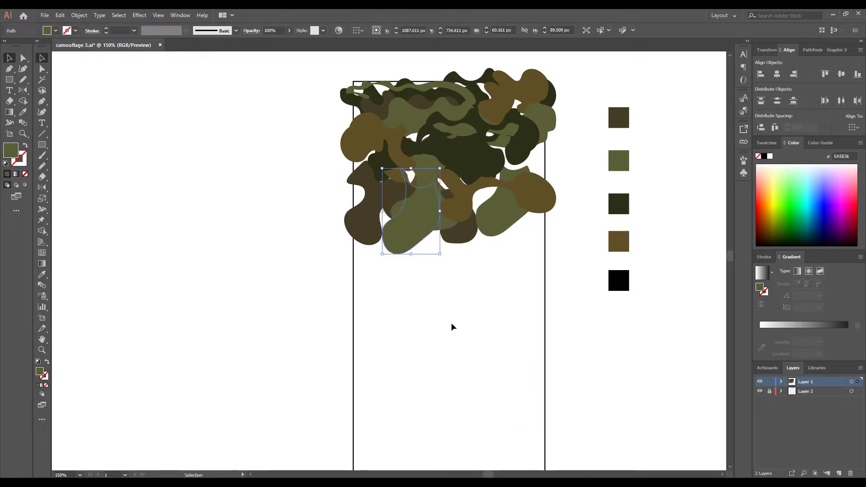
key(i)
click(619, 117)
click(618, 242)
Step: Unlock the artboard rectangle's layer, undo the unwanted black fill, and select the rectangle
click(9, 58)
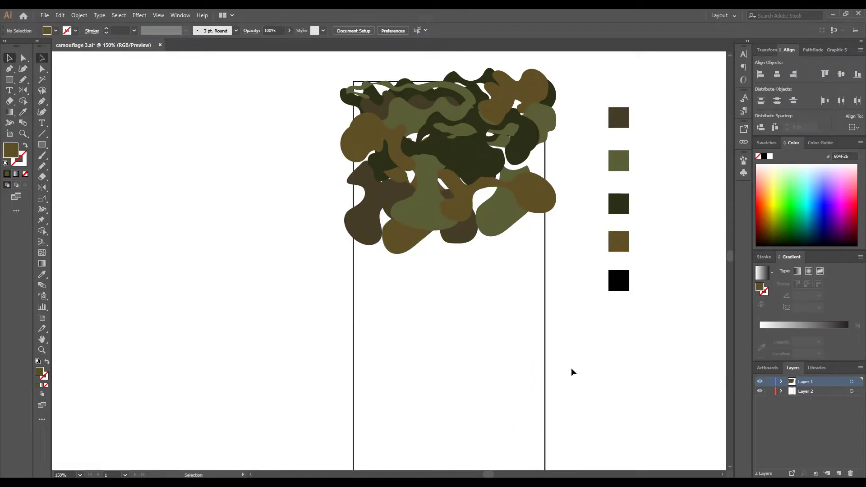
key(ctrl+alt+2)
click(25, 146)
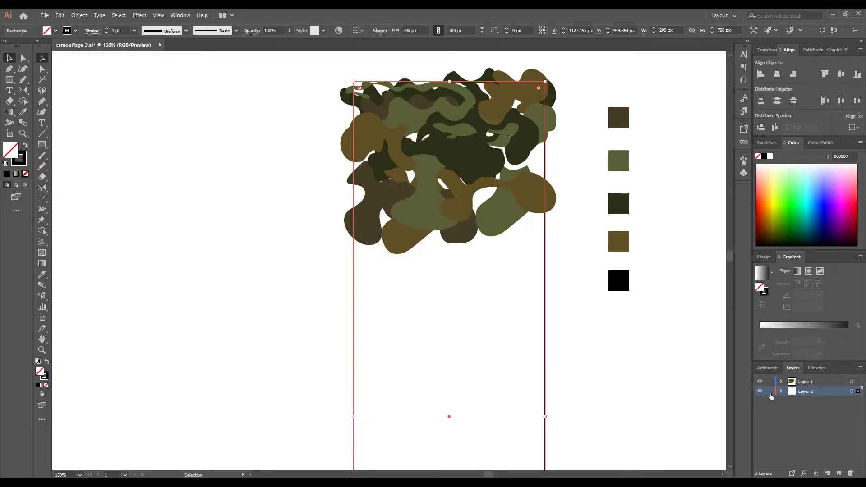
Step: Relock the rectangle's layer, copy the whole cluster downward, and rotate the copy
click(770, 391)
key(ctrl+minus)
drag(454, 198, 458, 282)
drag(516, 311, 534, 280)
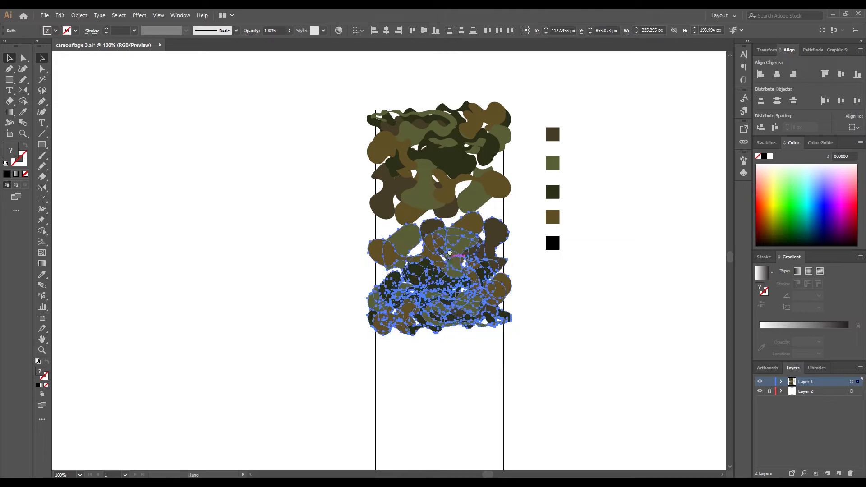
scroll(450, 253, down, 2)
drag(480, 171, 418, 163)
Step: Fill a copied blob with the dark colour and copy another blob into a gap behind others
key(i)
click(553, 156)
key(v)
click(145, 155)
drag(414, 239, 404, 215)
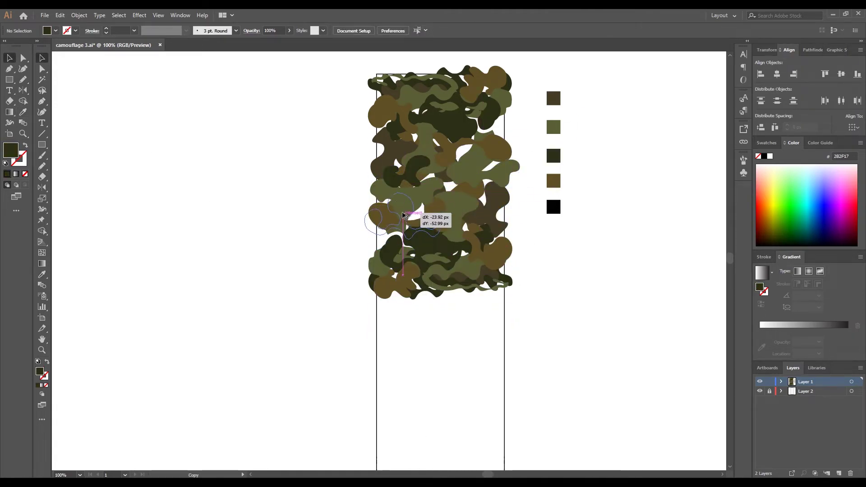
right_click(404, 216)
click(541, 400)
click(445, 366)
Step: Recolour the olive shape on the right with the dark palette colour
click(510, 173)
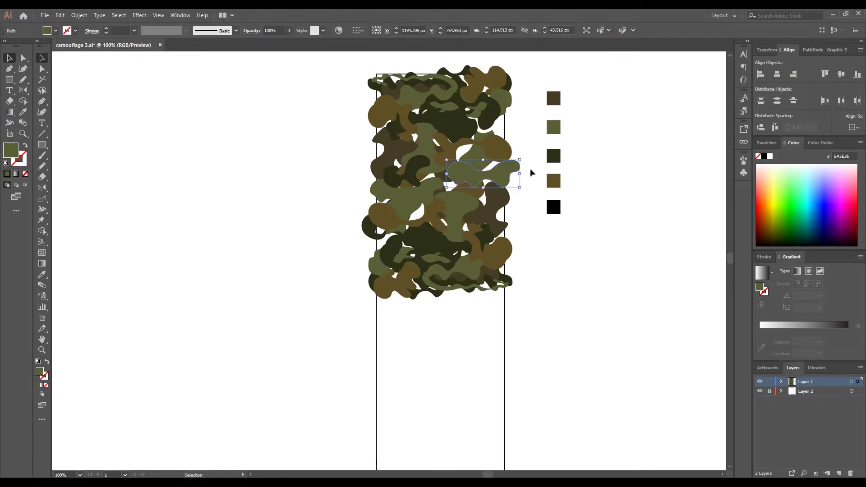
key(i)
click(553, 156)
key(v)
Step: Duplicate a shape to the left filled dark brown and move another shape up into a gap
drag(483, 174, 407, 191)
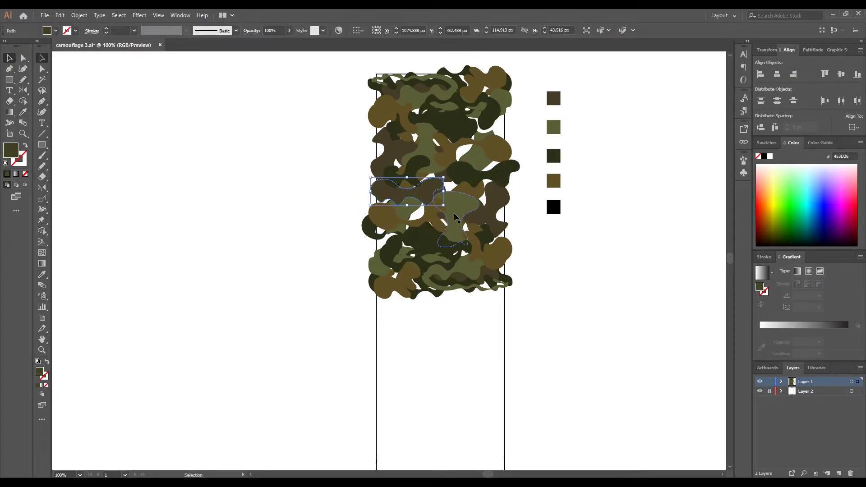
key(i)
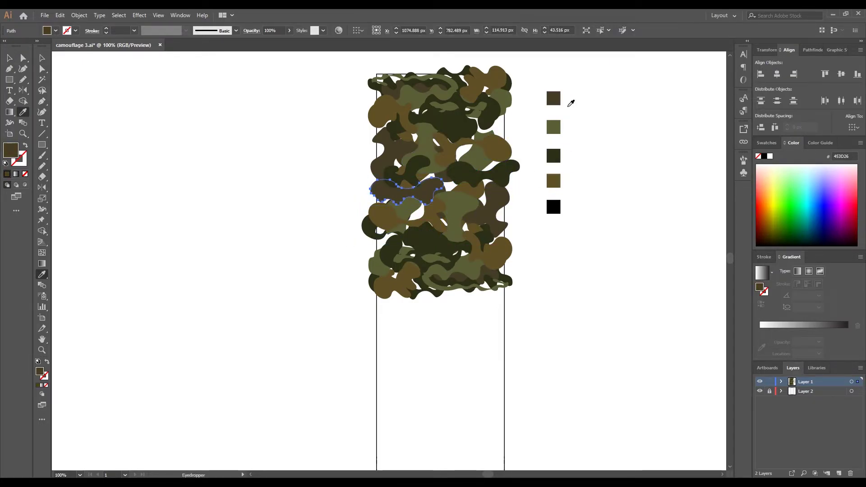
click(554, 156)
key(v)
drag(450, 258, 442, 186)
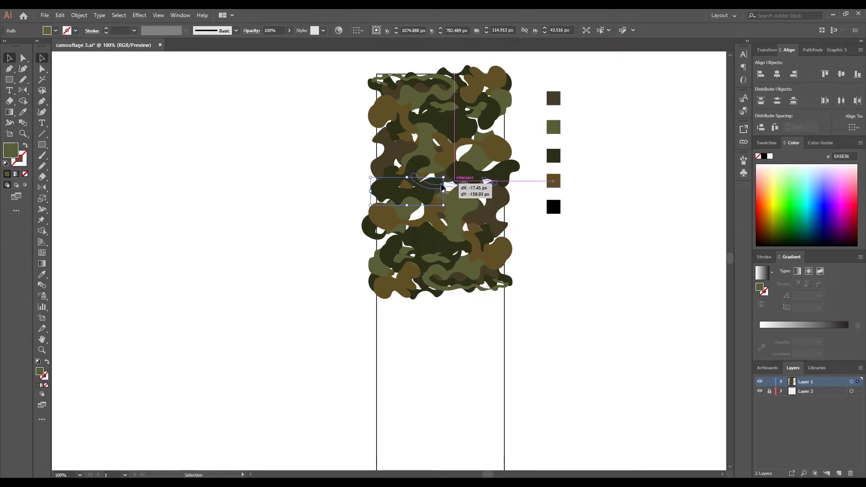
click(595, 271)
Step: Copy the top group of camouflage downward to extend the pattern
scroll(565, 273, down, 2)
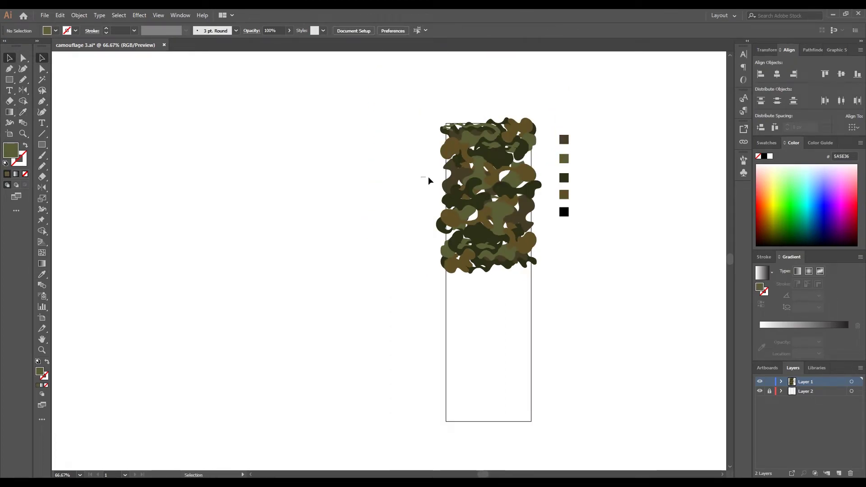
drag(552, 155, 553, 154)
drag(491, 137, 487, 291)
drag(487, 287, 487, 288)
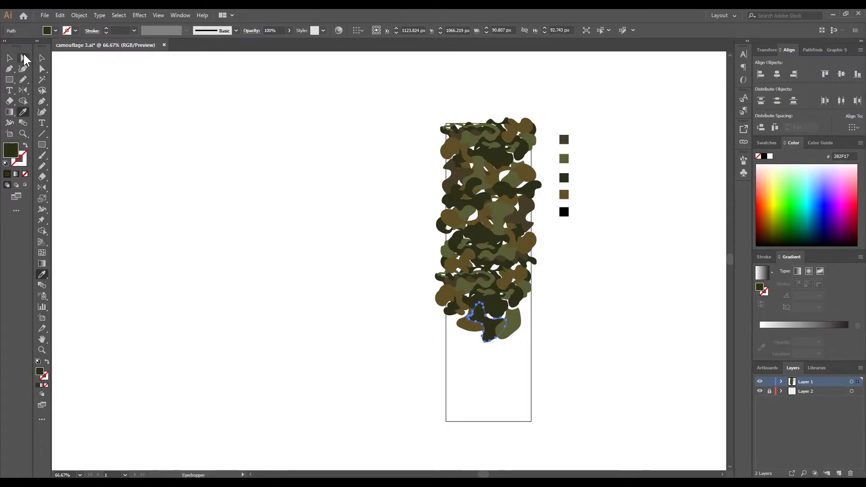
key(v)
key(ctrl+shift+a)
Step: Move a copied shape to the bottom edge and bring it forward one level
click(514, 324)
key(i)
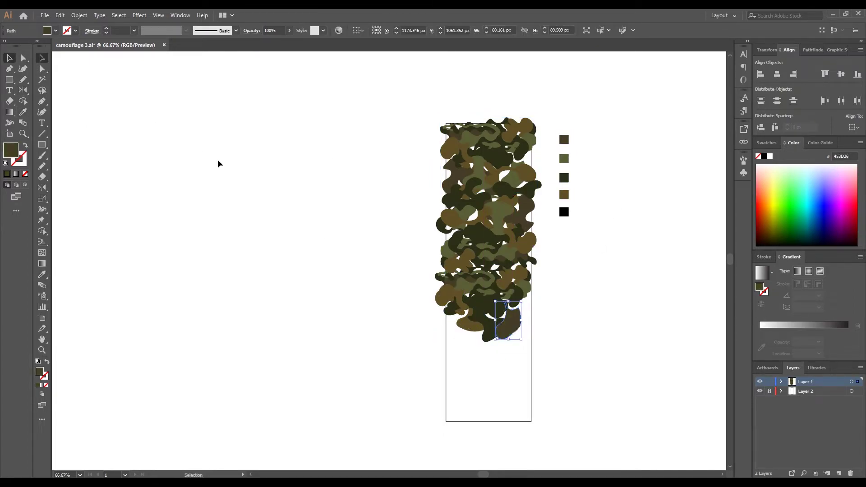
key(ctrl+a)
right_click(526, 132)
click(641, 354)
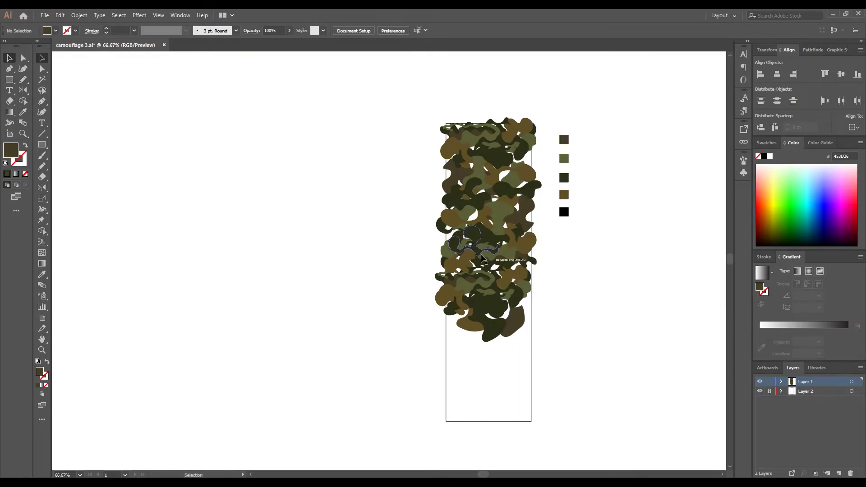
drag(462, 331, 505, 323)
right_click(527, 131)
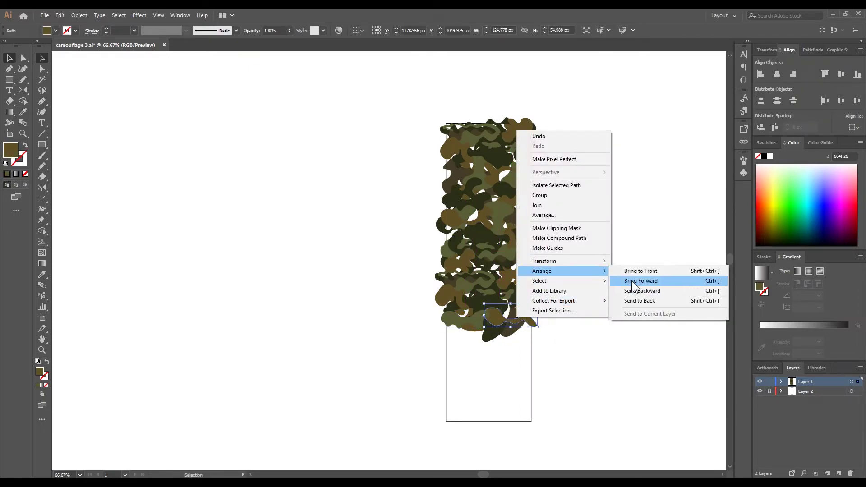
click(632, 282)
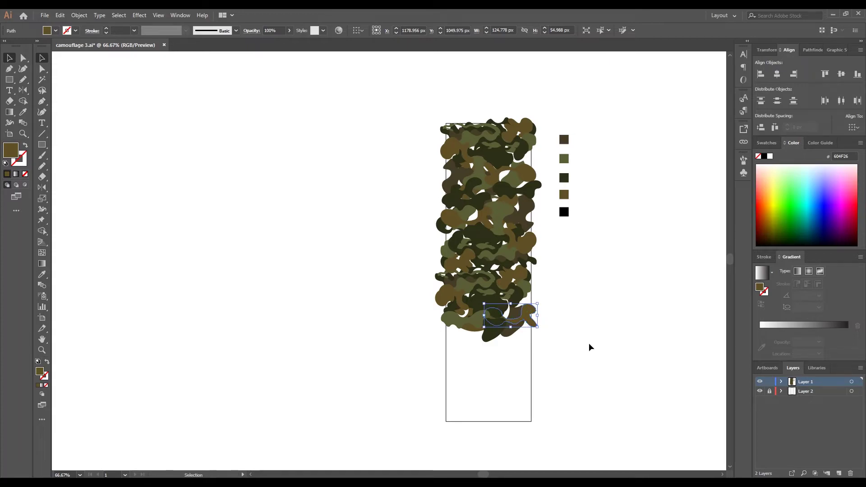
click(589, 344)
Step: Copy a shape onto the top and send it behind, then move a brown shape to the bottom edge at the back
mouse_move(565, 142)
mouse_down()
mouse_move(634, 161)
mouse_move(465, 135)
mouse_up()
right_click(473, 121)
click(574, 293)
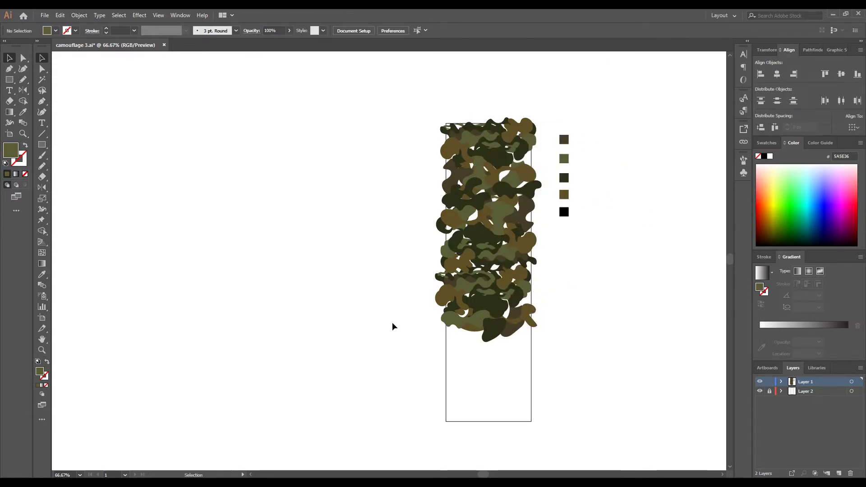
drag(492, 227, 474, 344)
right_click(473, 343)
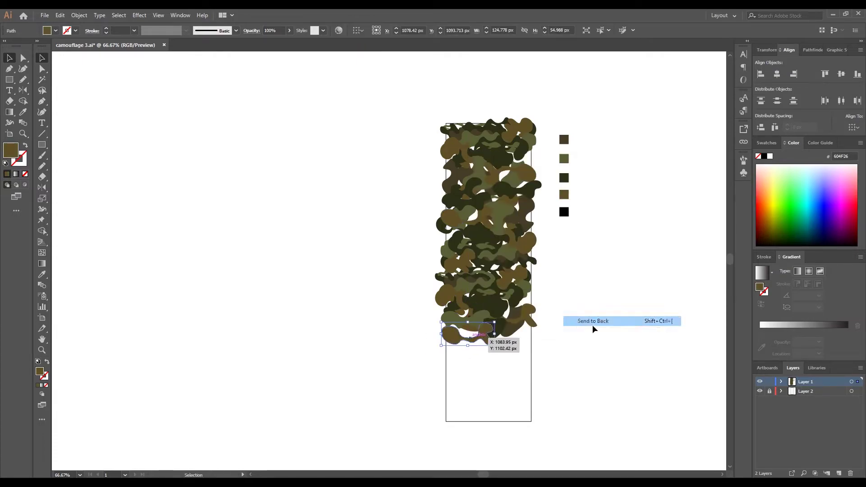
click(592, 326)
Step: Copy part of the camouflage down to fill the empty lower artboard
drag(433, 144, 543, 271)
drag(496, 225, 496, 361)
click(593, 372)
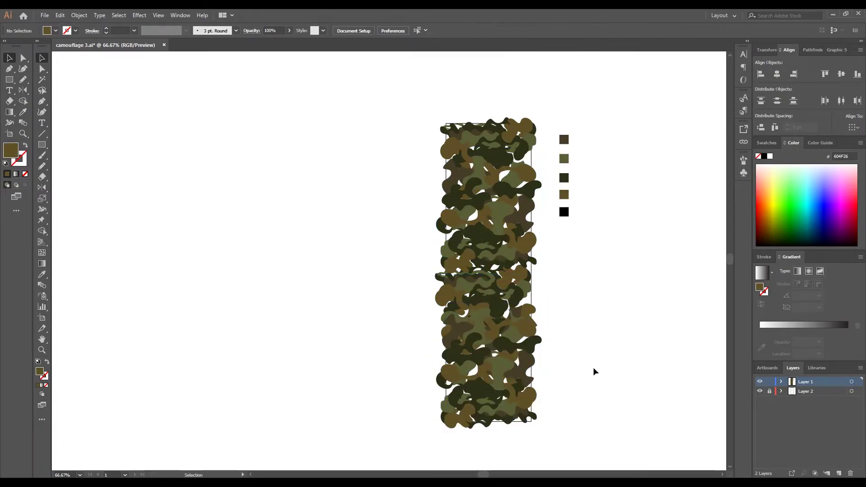
right_click(480, 360)
click(606, 372)
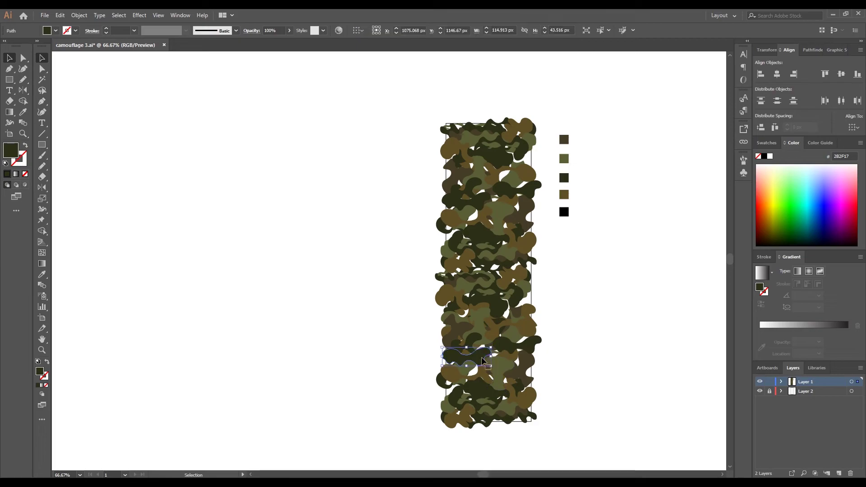
Step: Fill the small bottom brown shapes with dark green 2B2F17 from the third swatch and deselect
click(505, 368)
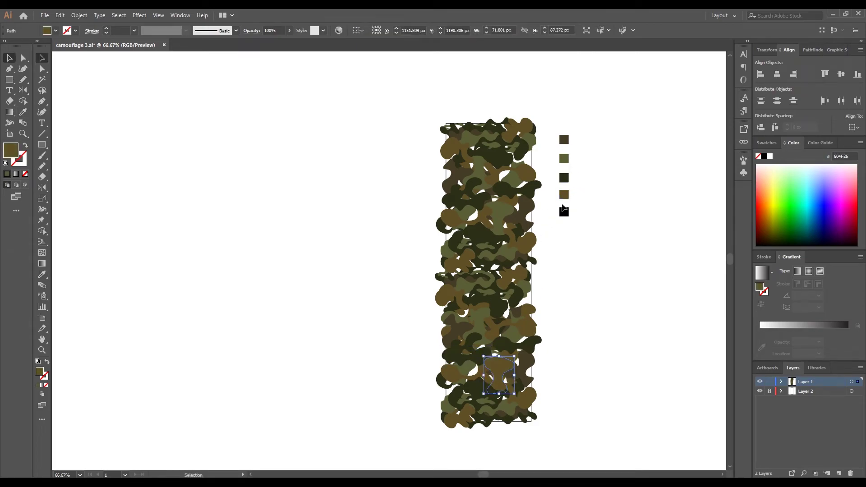
click(564, 139)
key(v)
click(564, 178)
key(v)
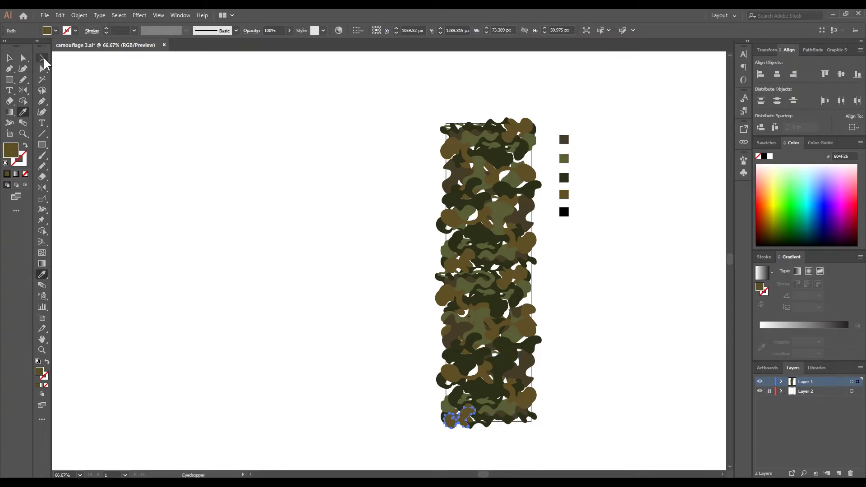
click(42, 58)
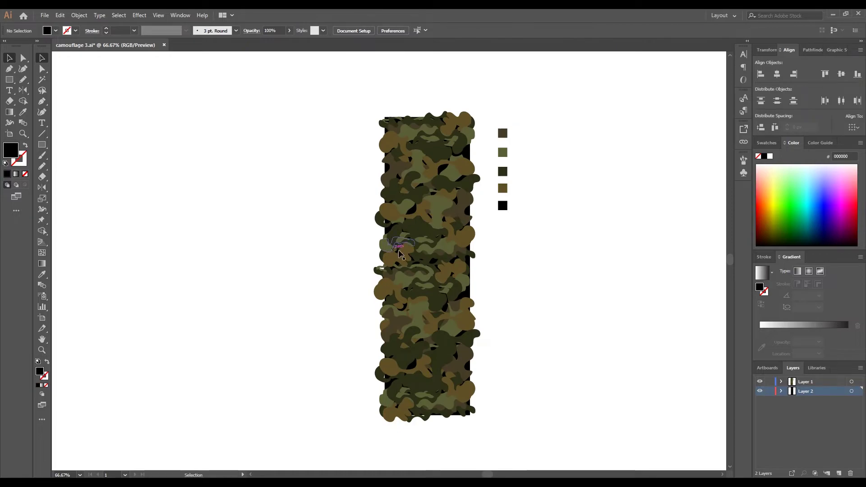
Step: Move the colour swatches further right on the artboard
key(ctrl+minus)
click(486, 183)
mouse_move(486, 184)
mouse_down()
mouse_move(576, 194)
mouse_move(635, 144)
mouse_up()
key(ctrl+shift+a)
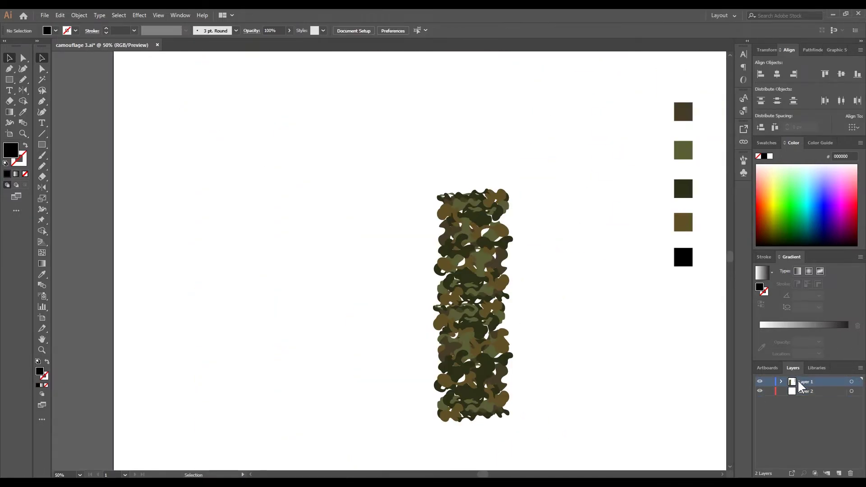
Step: Bring the black 200 × 700 px rectangle in front of the camouflage blobs via Arrange
click(472, 310)
right_click(480, 276)
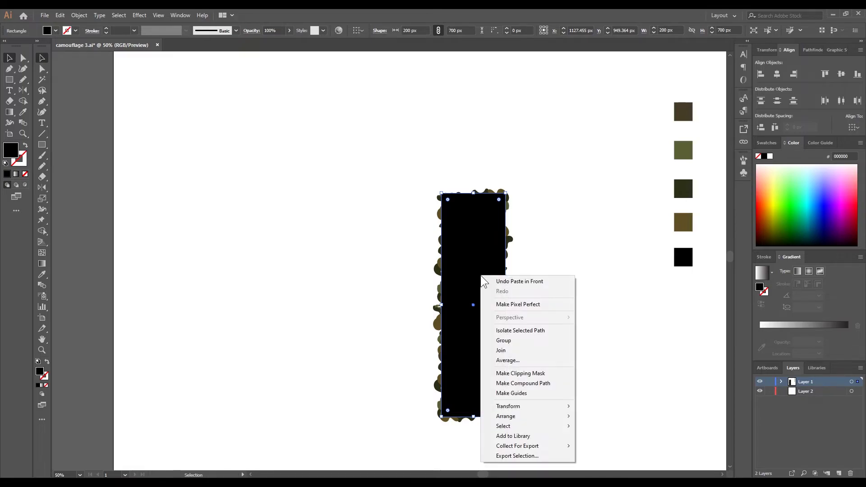
click(609, 436)
right_click(454, 451)
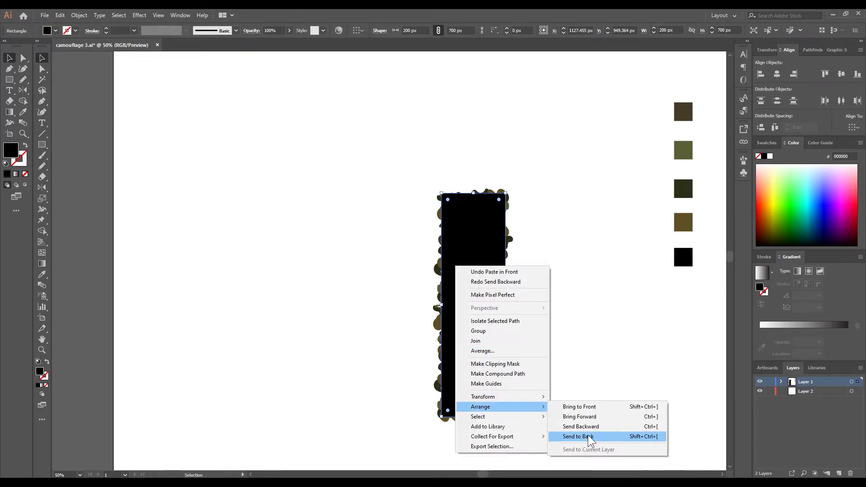
click(588, 435)
scroll(509, 320, up, 4)
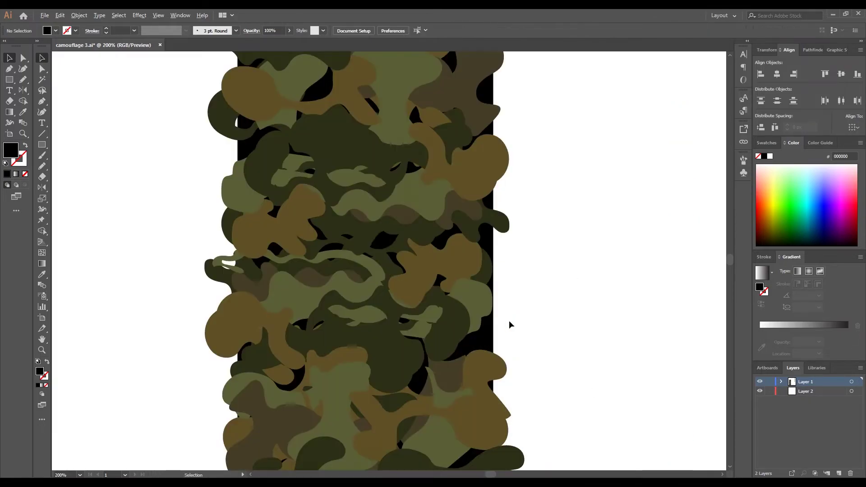
right_click(487, 342)
click(599, 290)
scroll(624, 342, down, 2)
Step: Clip all the camouflage to the black rectangle with a clipping mask (Ctrl+7)
scroll(533, 221, down, 2)
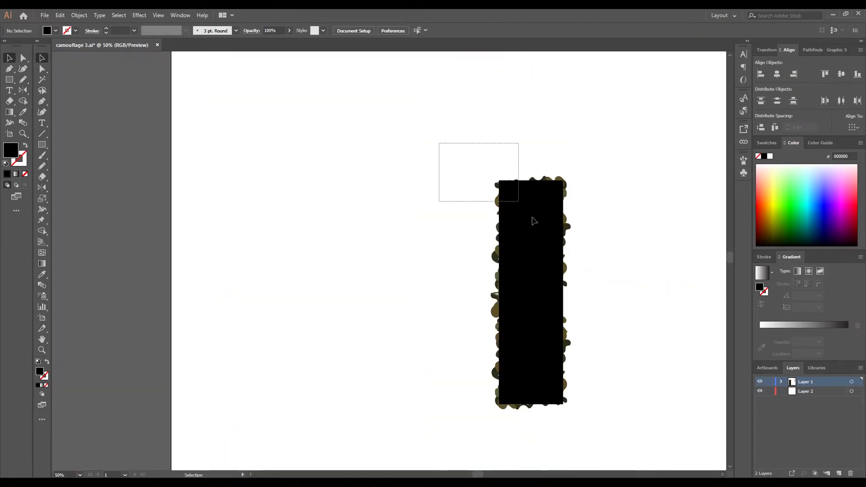
key(ctrl+a)
key(ctrl+7)
click(636, 386)
Step: Reposition the clipped 200 × 700 px camo tile on the artboard
scroll(496, 289, down, 1)
scroll(464, 291, up, 2)
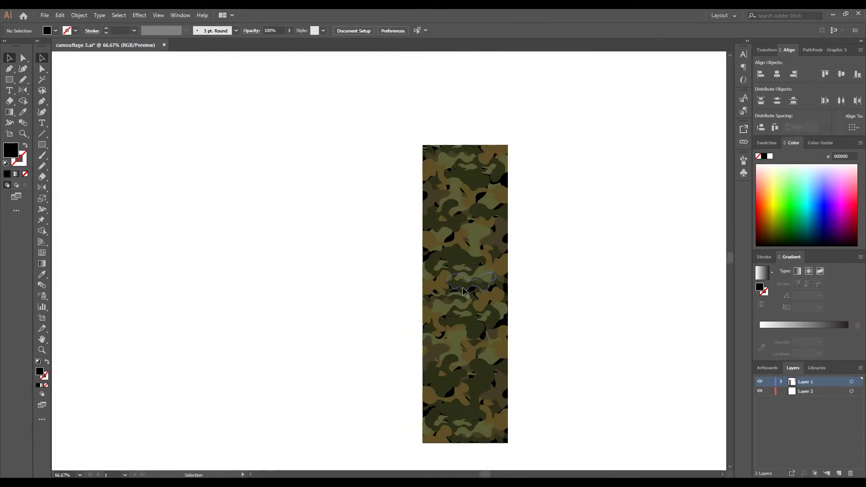
scroll(465, 291, down, 2)
scroll(444, 289, right, 1)
drag(444, 289, 454, 250)
scroll(444, 269, up, 4)
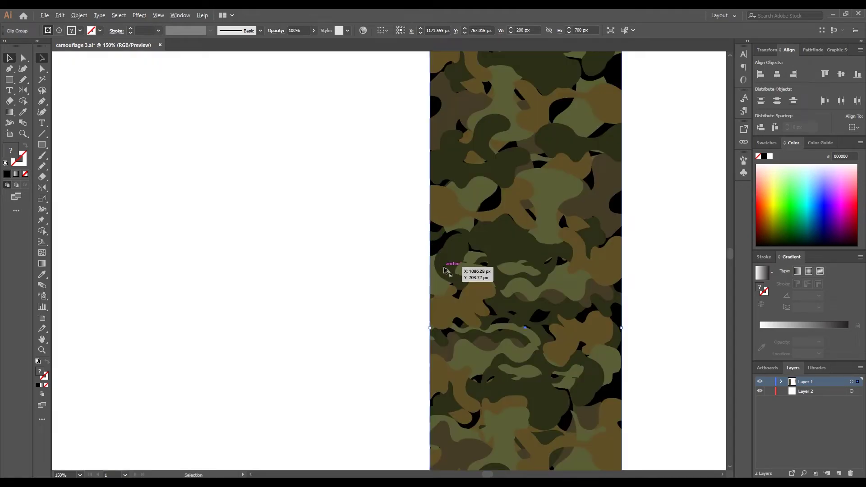
scroll(459, 253, down, 4)
drag(555, 248, 464, 222)
scroll(464, 223, up, 4)
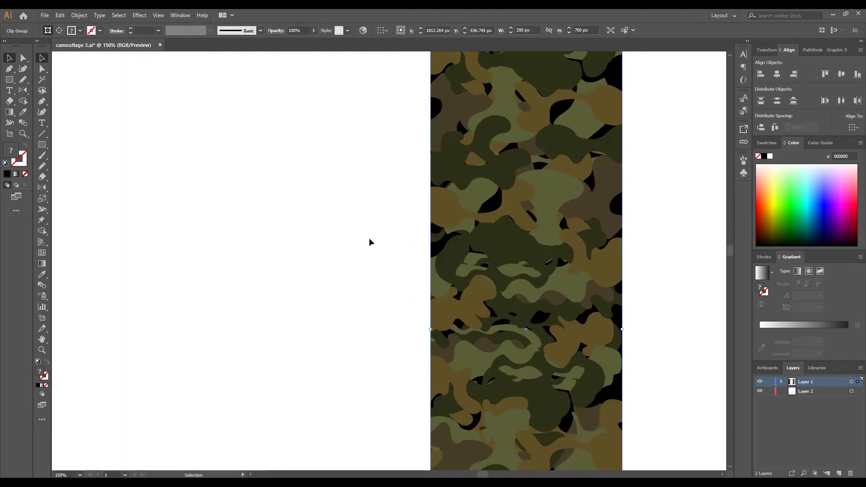
scroll(419, 229, right, 5)
Step: Reflect a vertical copy of the tile across its right edge, forming a 400 × 700 px group
key(o)
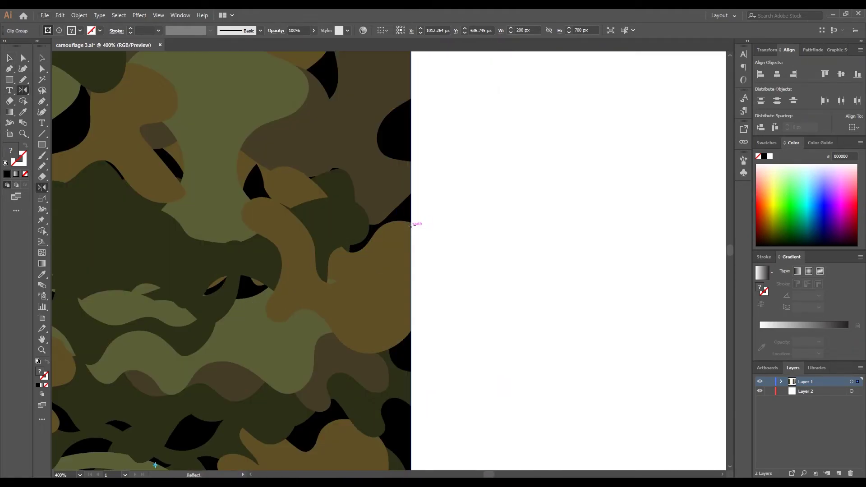
alt+click(412, 223)
click(387, 305)
key(v)
scroll(462, 314, down, 5)
drag(507, 324, 536, 349)
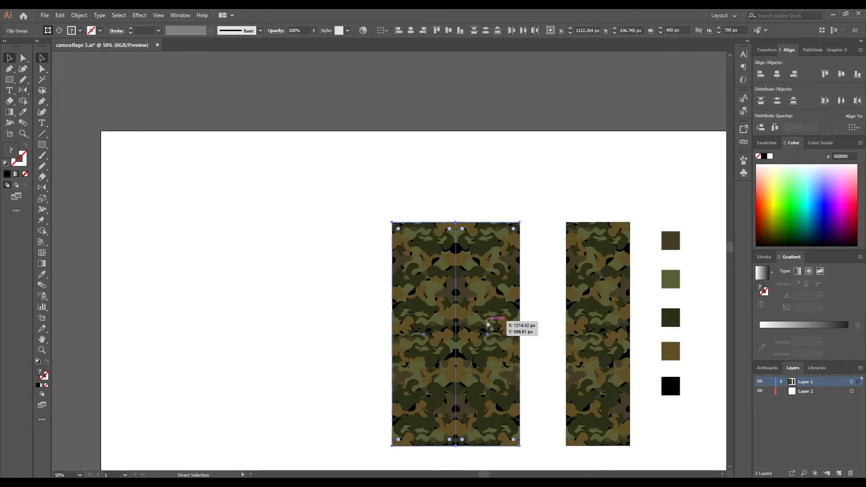
scroll(540, 345, down, 3)
drag(573, 327, 542, 341)
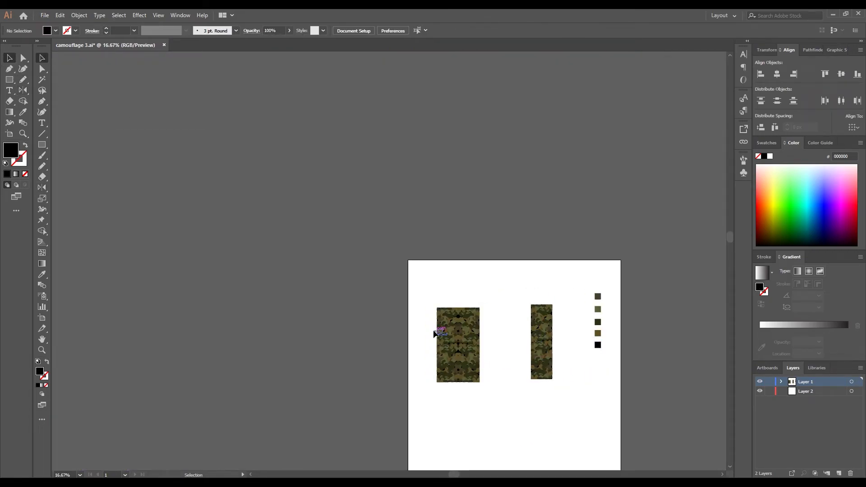
drag(458, 334, 467, 339)
Step: Create a new blank document from File > New
click(45, 15)
click(54, 25)
click(605, 377)
Step: Copy the mirrored camo group from camouflage 3.ai into the new document
key(ctrl+Tab)
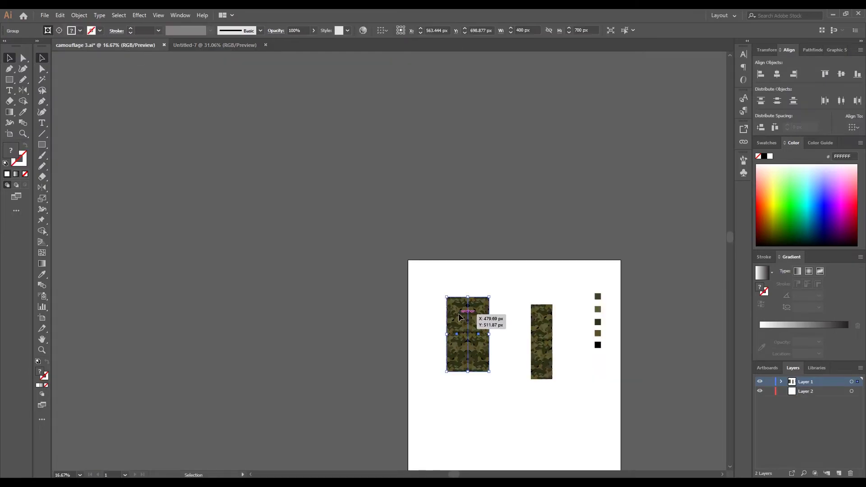
key(ctrl+c)
key(ctrl+Tab)
key(ctrl+v)
drag(374, 252, 375, 233)
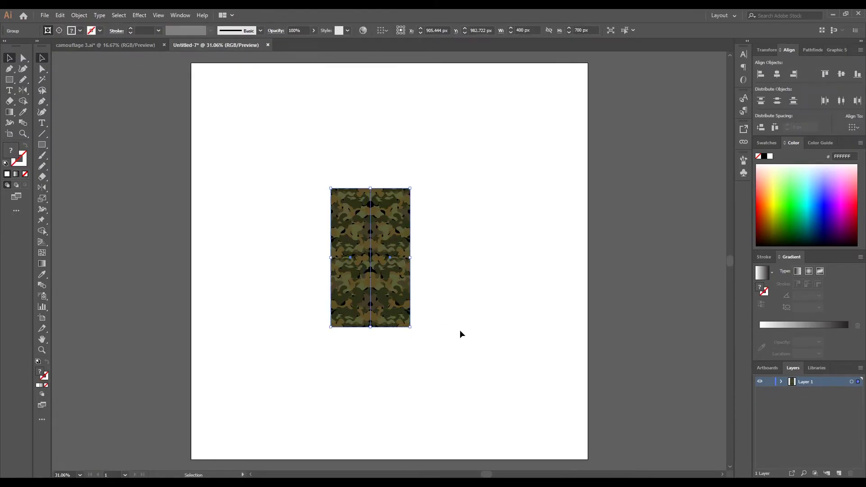
Step: Export the new document as a PNG
click(45, 15)
mouse_move(181, 182)
click(199, 184)
click(382, 270)
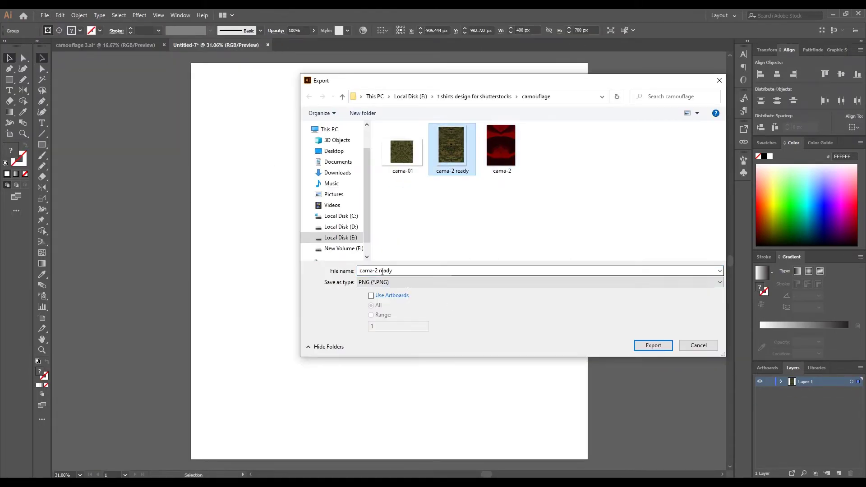
click(654, 345)
click(450, 384)
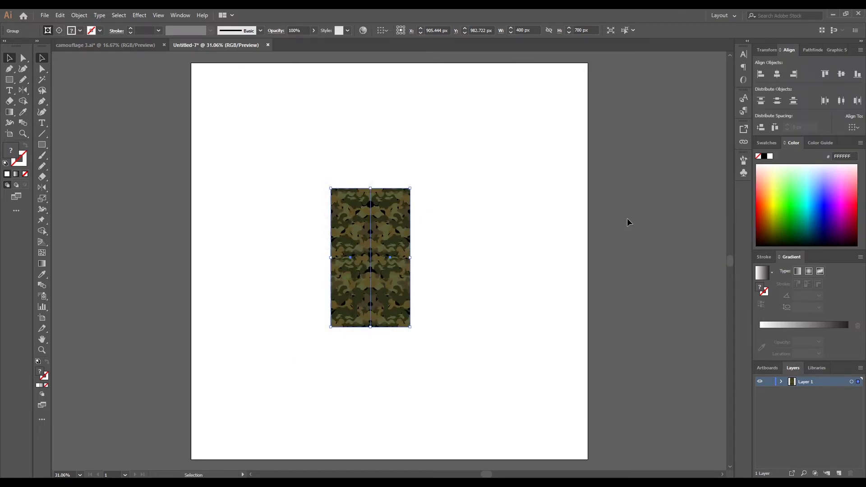
Step: Copy the mirrored camo pattern from camouflage 3.ai into Untitled-1
key(ctrl+Tab)
drag(478, 263, 333, 145)
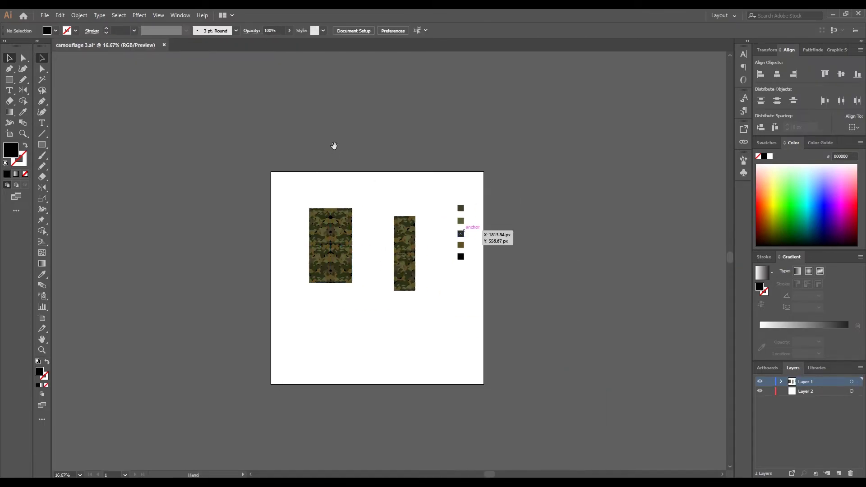
click(45, 15)
click(59, 78)
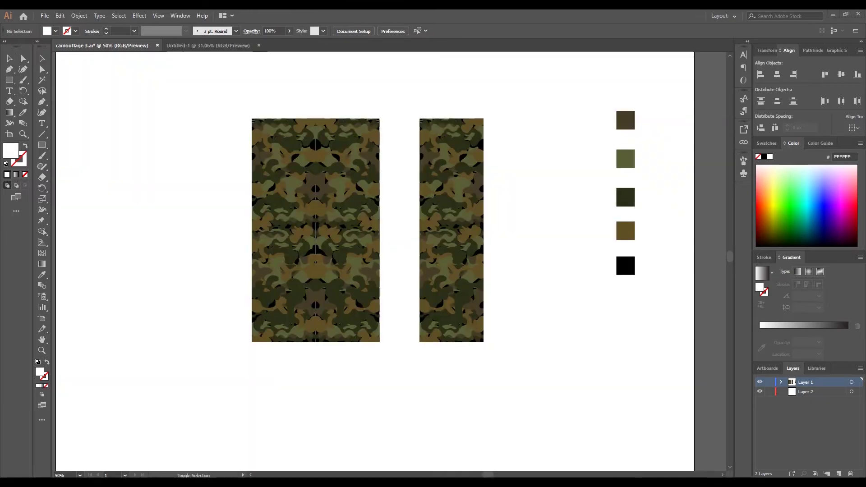
drag(379, 242, 203, 54)
key(ctrl+c)
key(ctrl+Tab)
key(ctrl+v)
Step: Enlarge the pasted camo group to cover the whole artboard
mouse_move(464, 318)
mouse_down()
mouse_move(483, 418)
mouse_move(475, 432)
mouse_up()
key(ctrl+minus)
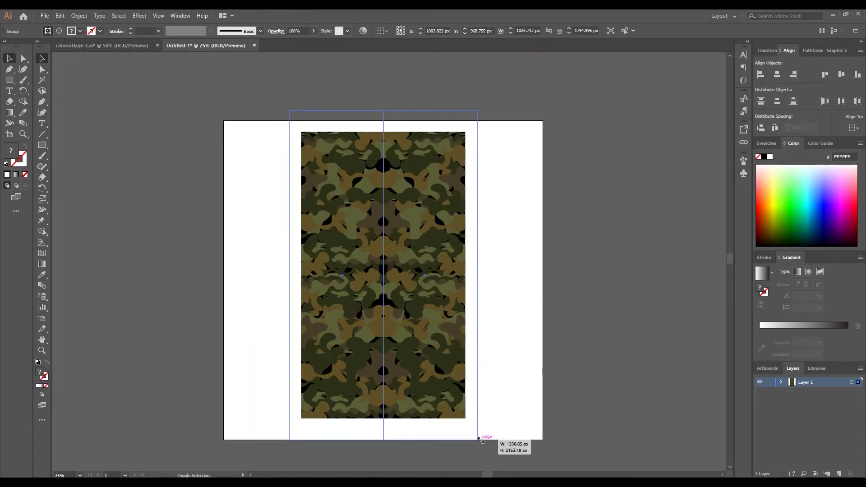
drag(432, 319, 431, 327)
key(ctrl+shift+a)
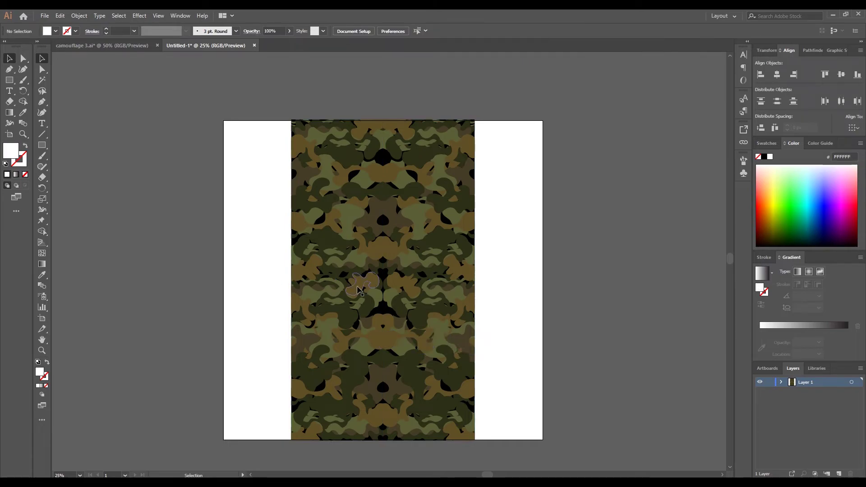
click(358, 290)
Step: Export the tile as PNG 'cama- 4 ready' and close that document
click(45, 15)
mouse_move(61, 174)
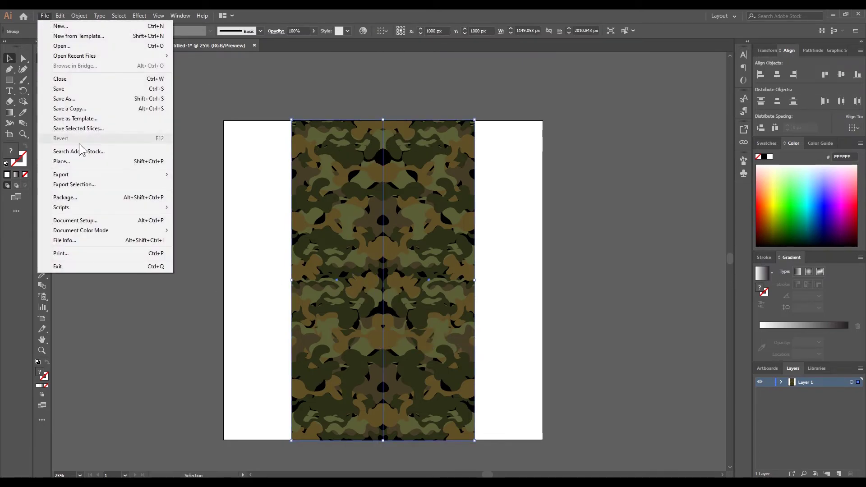
click(229, 181)
click(550, 149)
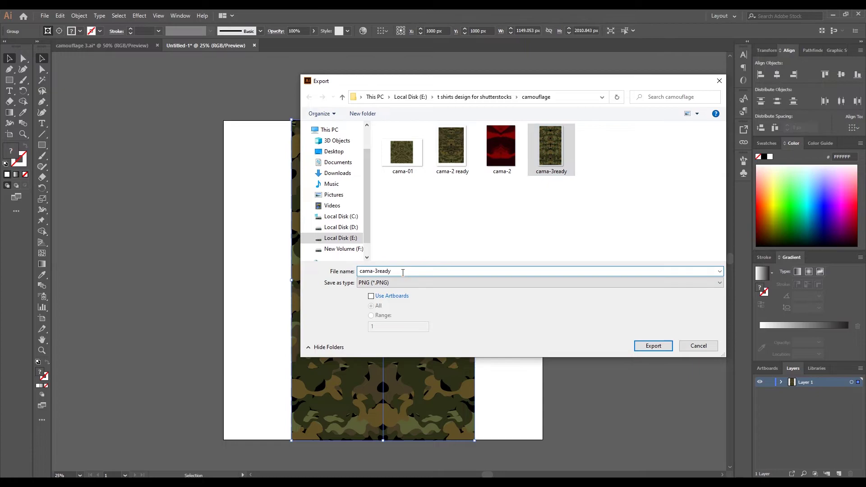
click(451, 271)
key(BackSpace)
key(BackSpace)
key(BackSpace)
text(4)
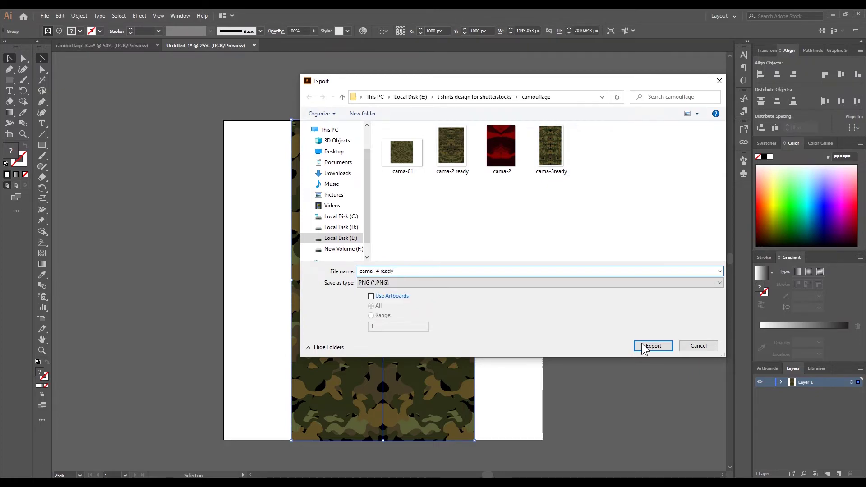
click(645, 346)
click(454, 387)
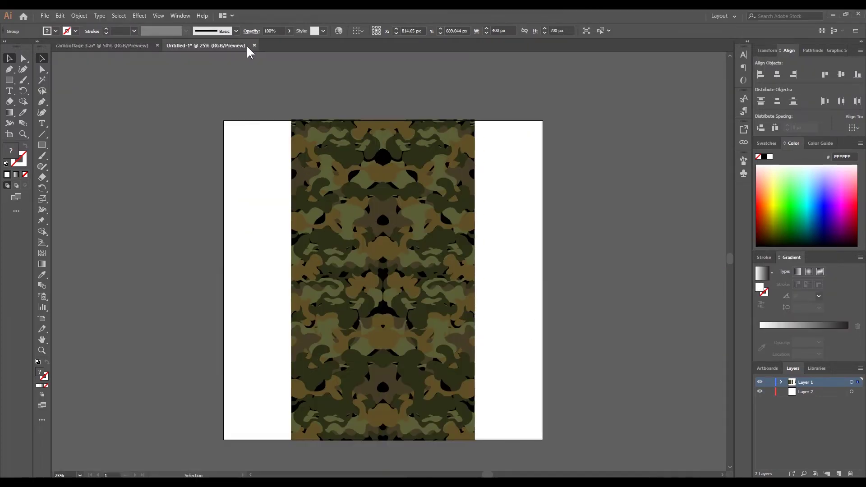
click(248, 45)
click(469, 260)
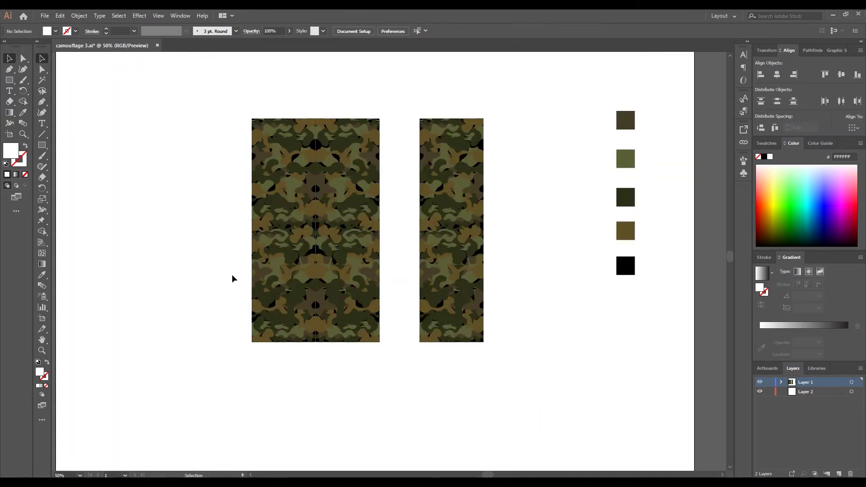
Step: Upload the camouflage PNG as new work in the Redbubble shop
click(320, 444)
scroll(748, 239, down, 10)
scroll(748, 239, up, 5)
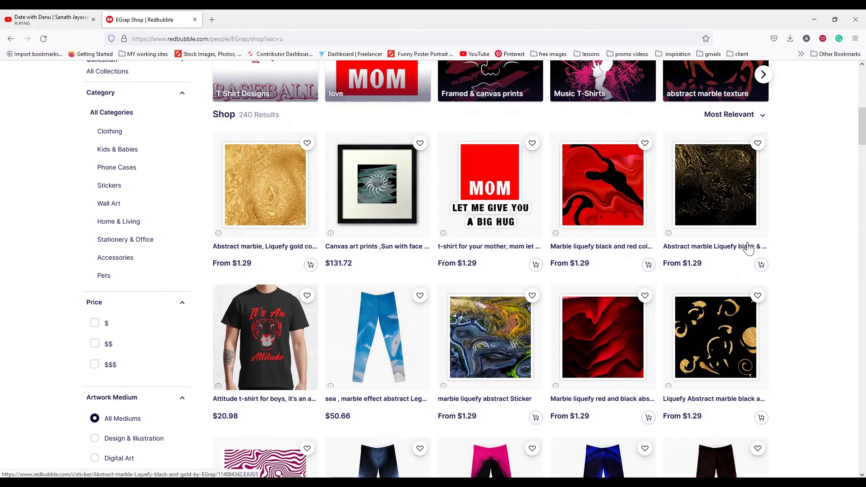
scroll(748, 239, up, 5)
mouse_move(773, 72)
click(679, 265)
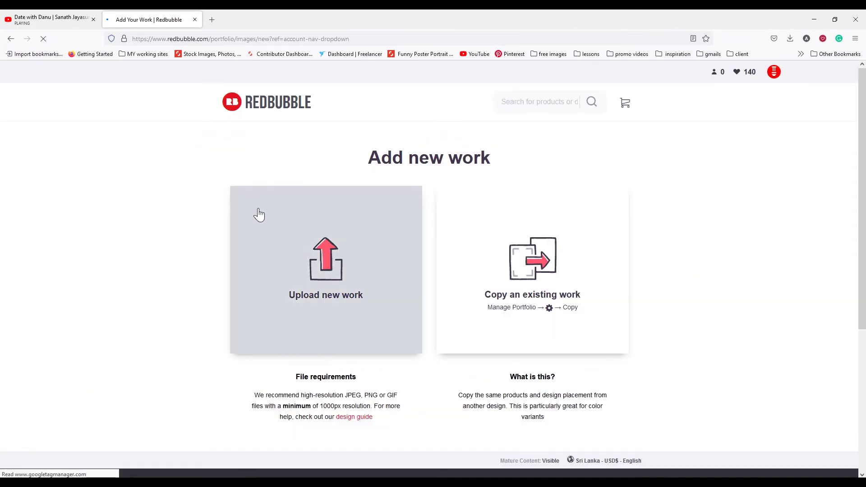
click(328, 264)
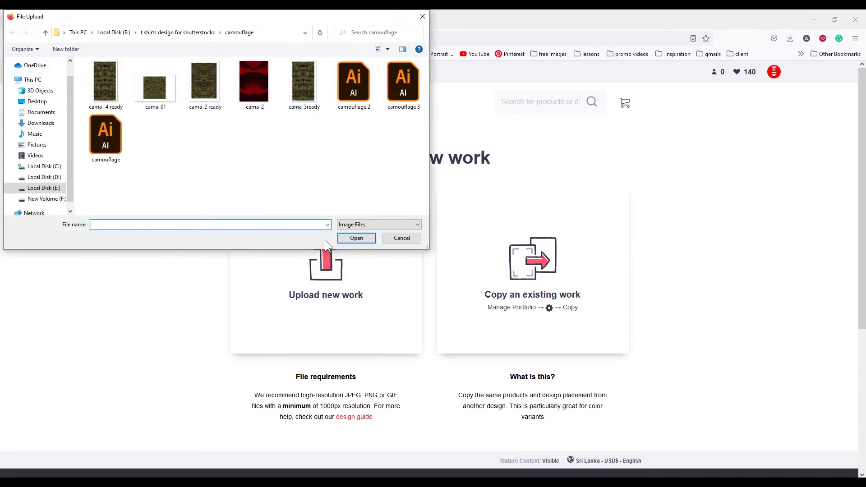
click(105, 84)
click(362, 241)
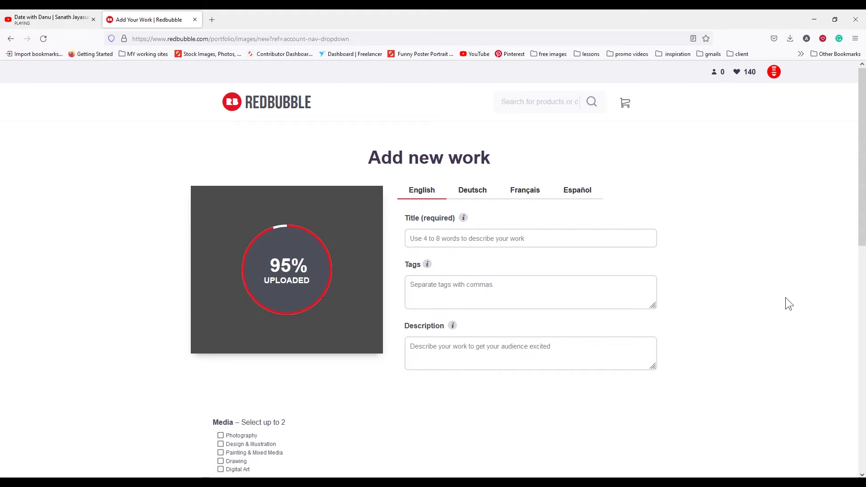
Step: Disable pillows and totes, phone cases and skins, stickers and magnets, and chiffon tops
drag(863, 108, 863, 392)
click(404, 378)
scroll(711, 259, down, 5)
scroll(442, 321, down, 3)
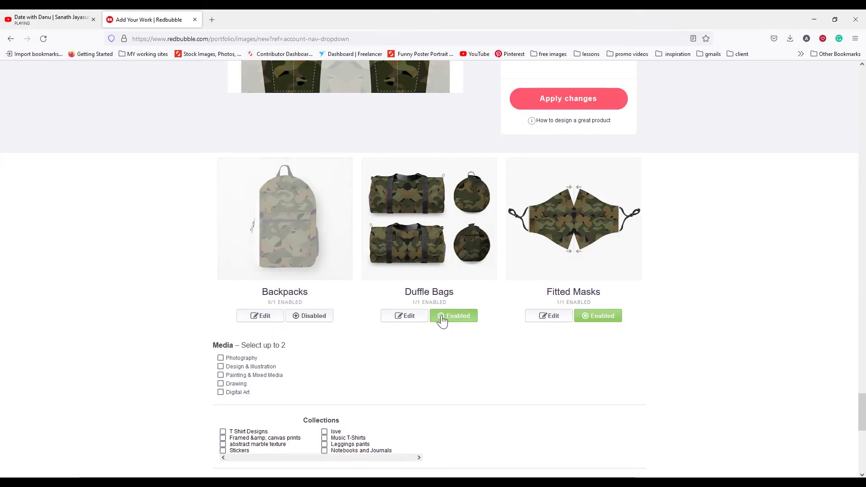
scroll(442, 321, up, 10)
scroll(329, 232, up, 5)
scroll(600, 316, up, 5)
scroll(452, 338, up, 3)
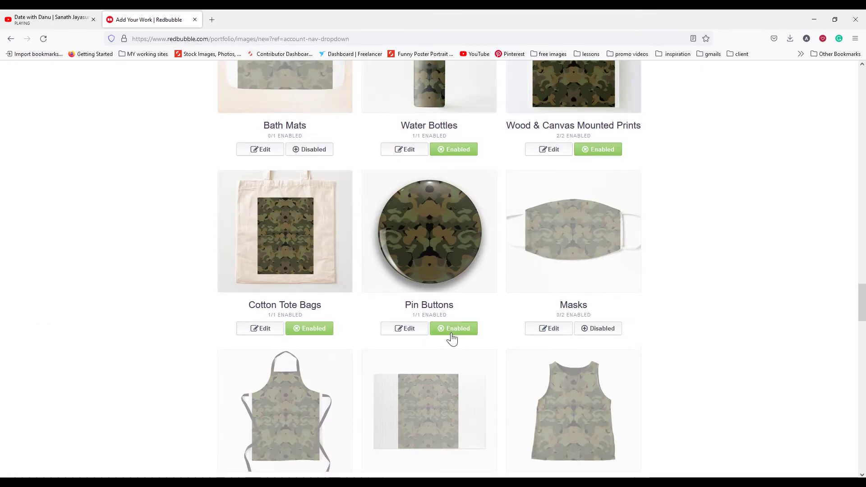
scroll(453, 339, up, 5)
scroll(456, 440, up, 5)
scroll(591, 258, up, 5)
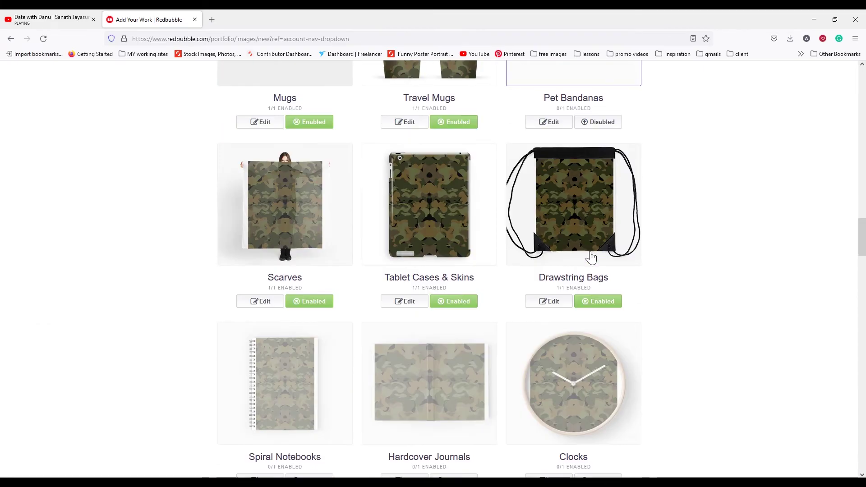
scroll(321, 292, up, 5)
scroll(322, 316, up, 5)
scroll(588, 411, up, 5)
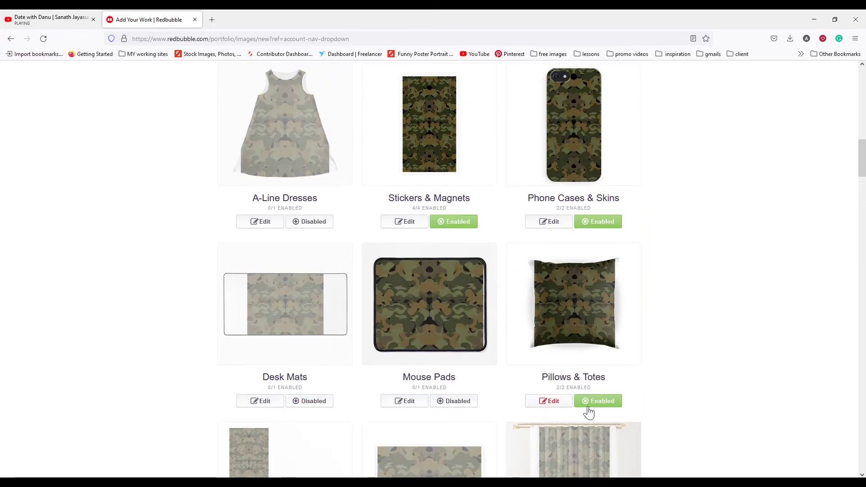
click(589, 412)
click(598, 221)
click(452, 221)
scroll(451, 218, up, 3)
click(319, 273)
Step: Scale the leggings pattern from 81% to 90% and apply the changes
scroll(864, 194, down, 6)
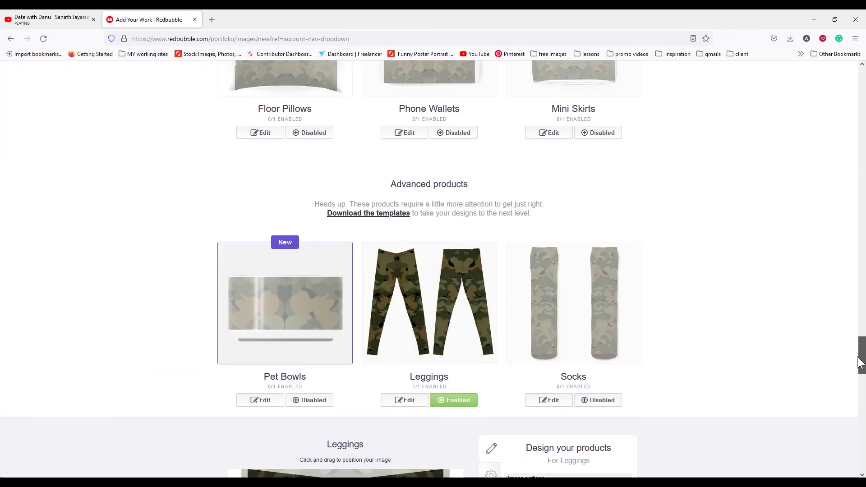
drag(865, 194, 865, 390)
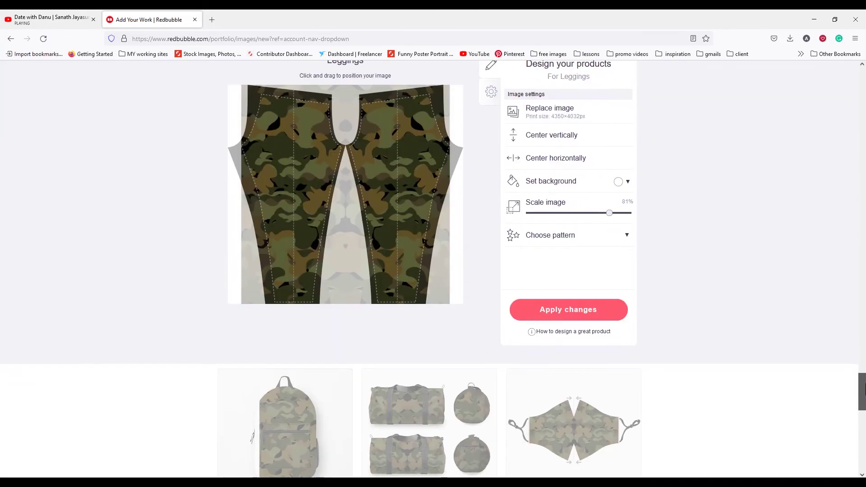
scroll(544, 257, up, 1)
drag(610, 259, 619, 259)
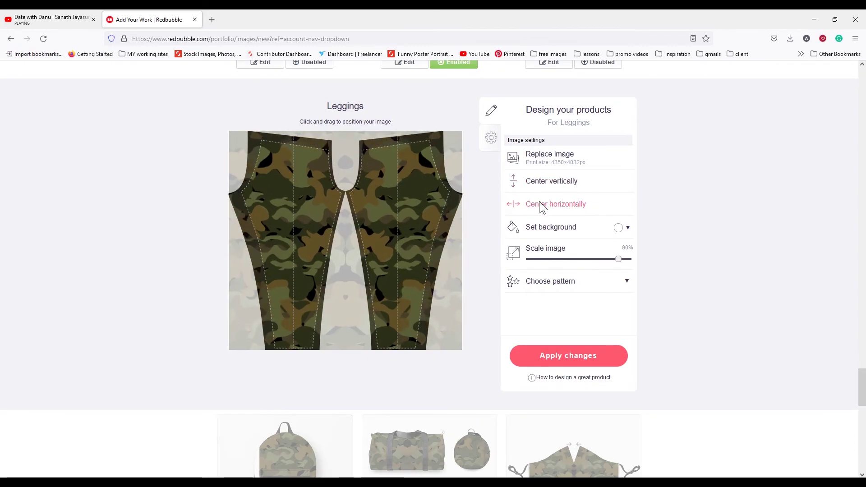
click(557, 359)
Step: Paste the prepared tag list from Notepad into the Tags field
drag(862, 393, 861, 74)
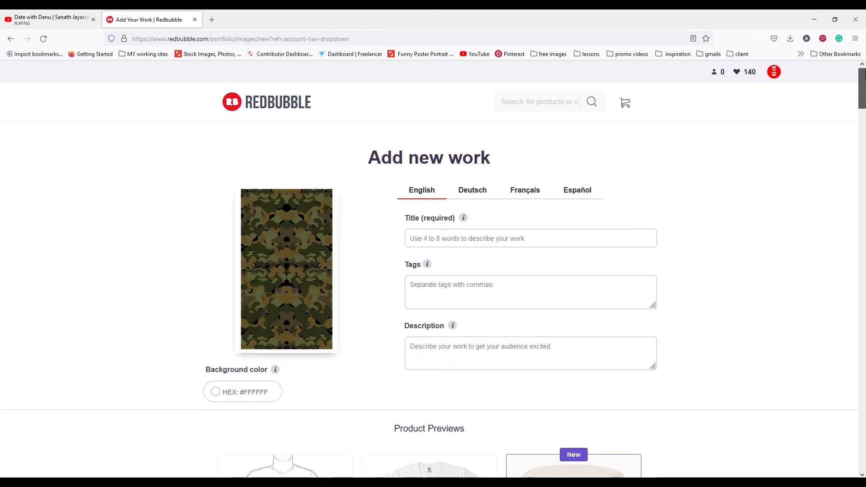
key(alt+Tab)
right_click(483, 287)
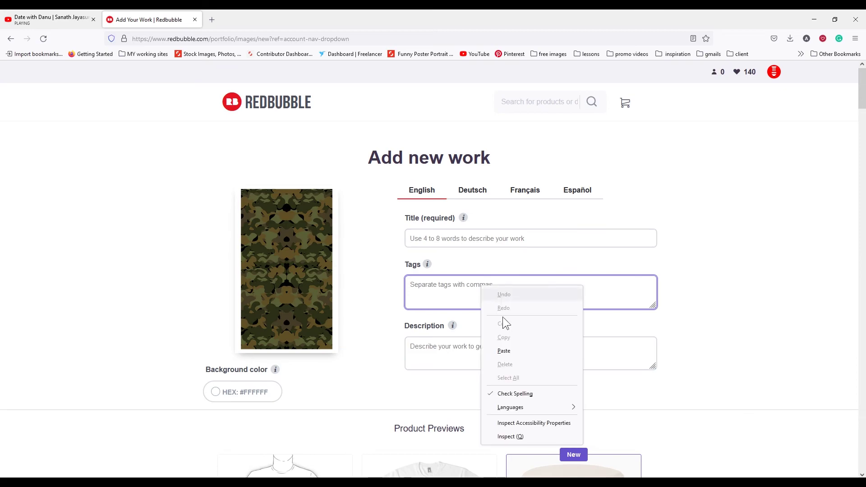
click(505, 350)
Step: Copy 'Camouflage leggings' from the notes and paste it into the Title
key(alt+Tab)
click(146, 256)
drag(215, 256, 145, 255)
right_click(153, 251)
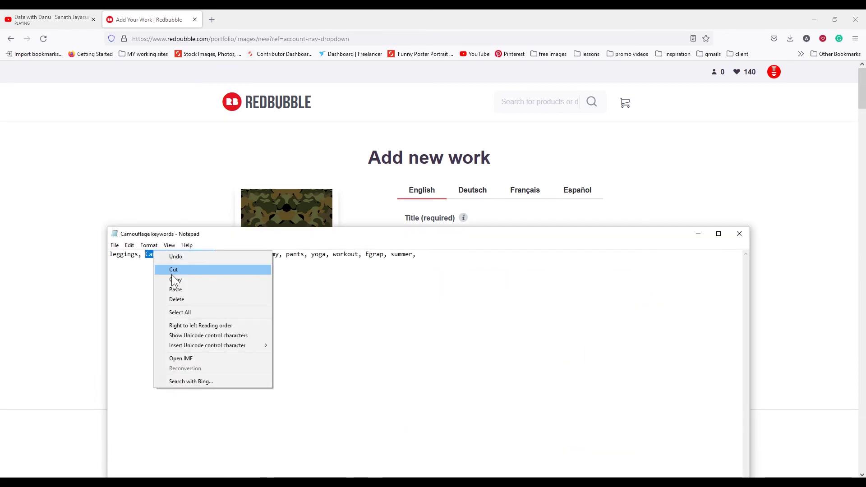
click(172, 276)
click(698, 234)
right_click(442, 241)
click(465, 304)
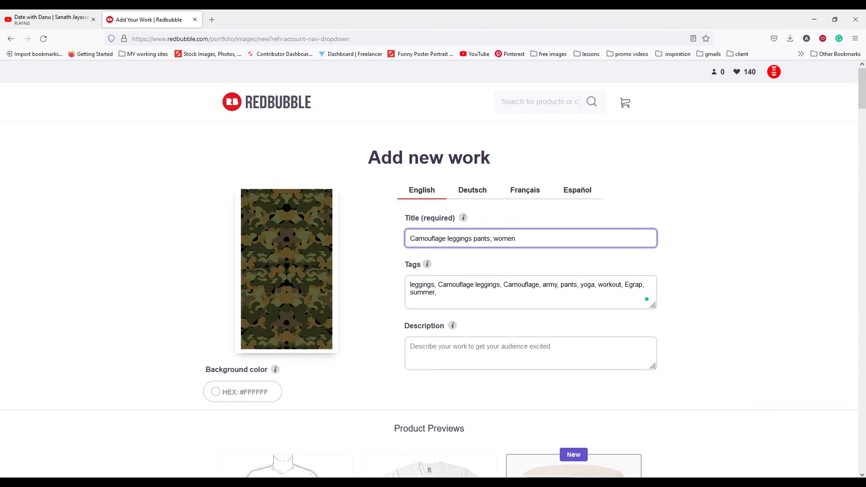
Step: Copy the finished title into the Description field
key(ctrl+a)
key(ctrl+c)
click(486, 342)
key(ctrl+v)
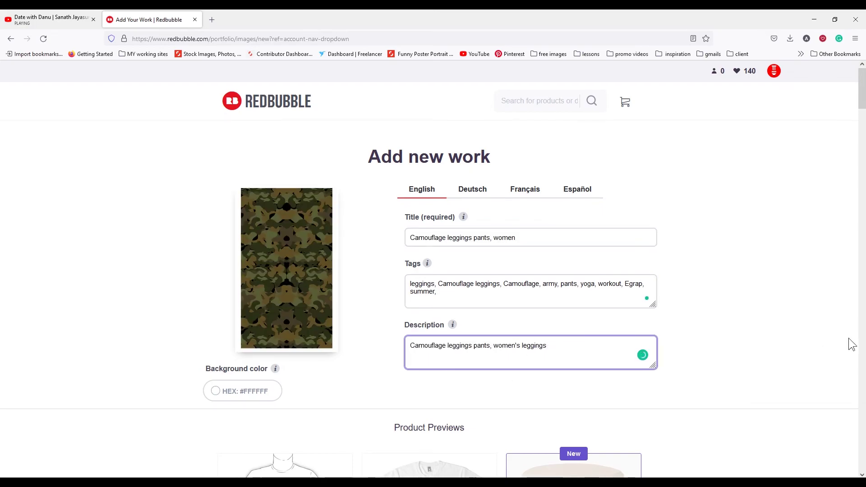
scroll(846, 344, down, 8)
Step: Mark the work as Digital Art and add it to the Leggings pants collection
scroll(455, 305, down, 10)
scroll(454, 305, down, 10)
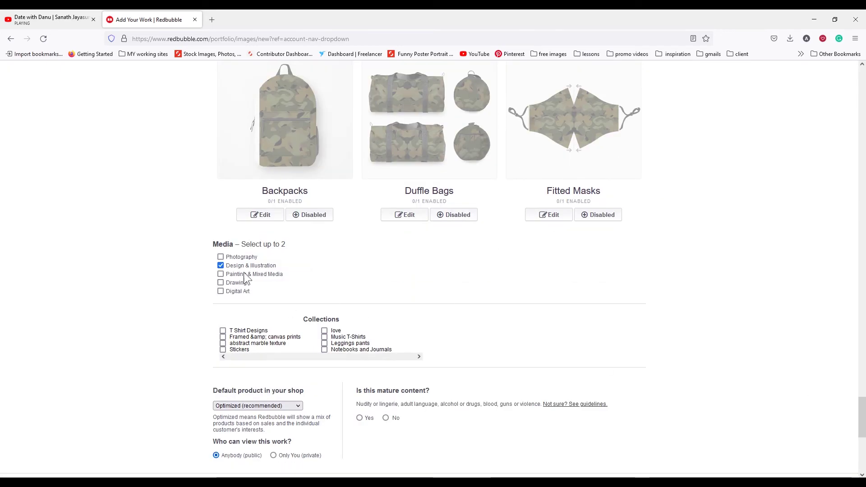
click(241, 292)
scroll(234, 298, down, 1)
click(324, 297)
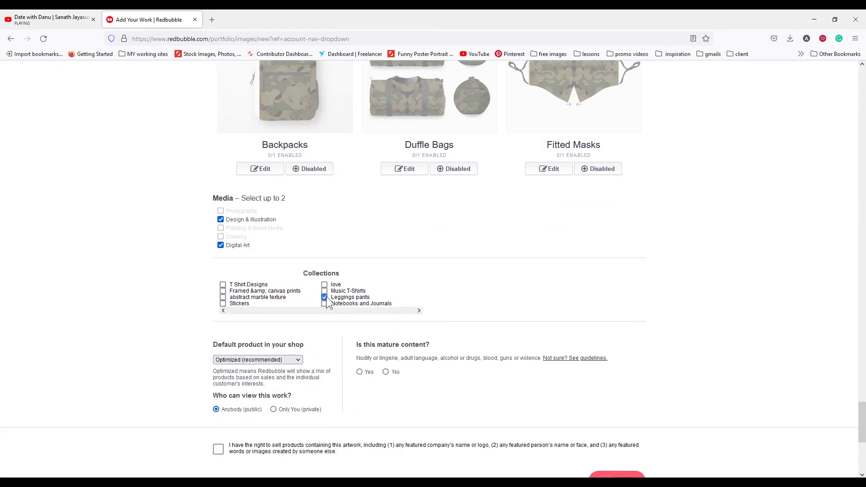
Step: Set Leggings as default product, confirm selling rights, and save the work
click(295, 359)
drag(299, 326, 299, 277)
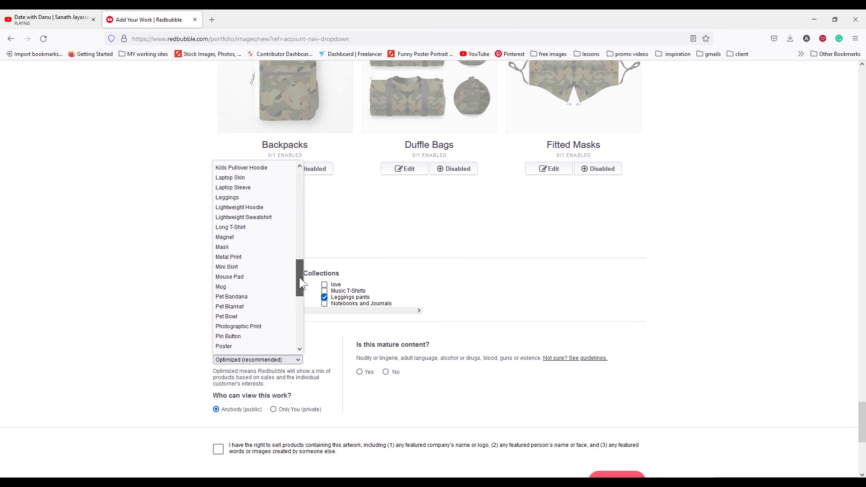
click(230, 198)
scroll(386, 234, down, 3)
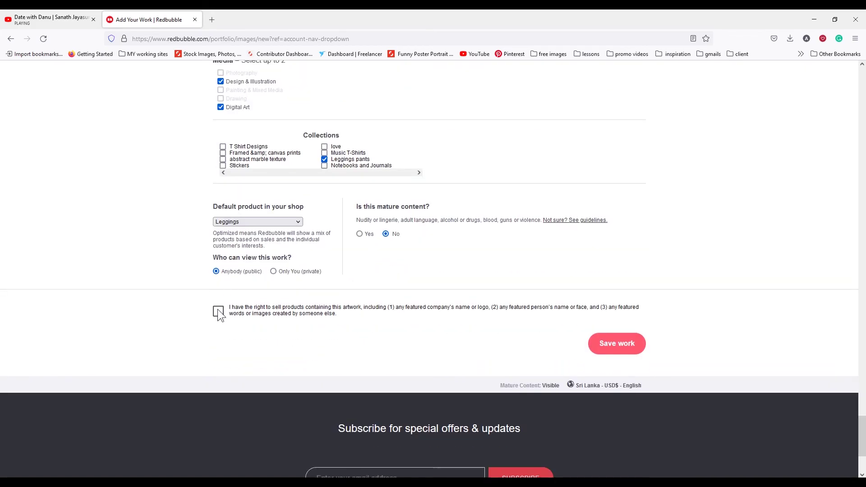
click(218, 311)
scroll(406, 343, up, 1)
click(619, 388)
scroll(726, 330, up, 2)
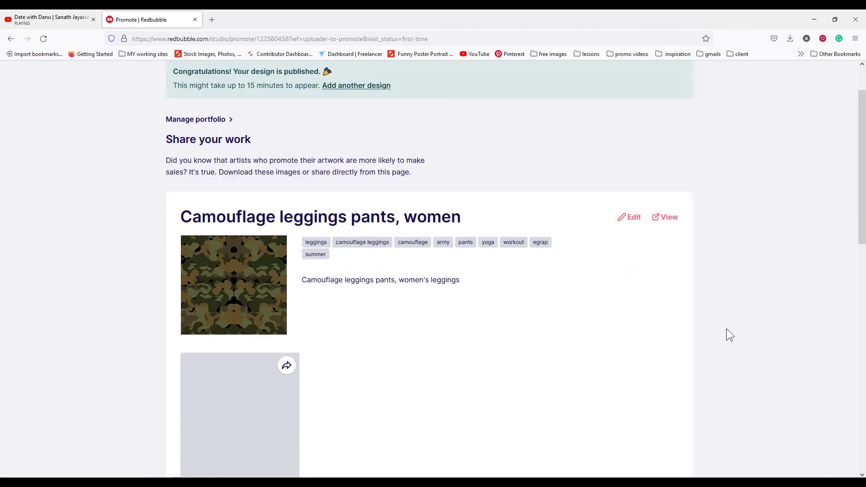
Step: Preview the leggings mockup's downloadable images from its options menu, then close the gallery
scroll(651, 337, down, 3)
scroll(652, 337, up, 2)
scroll(290, 451, down, 1)
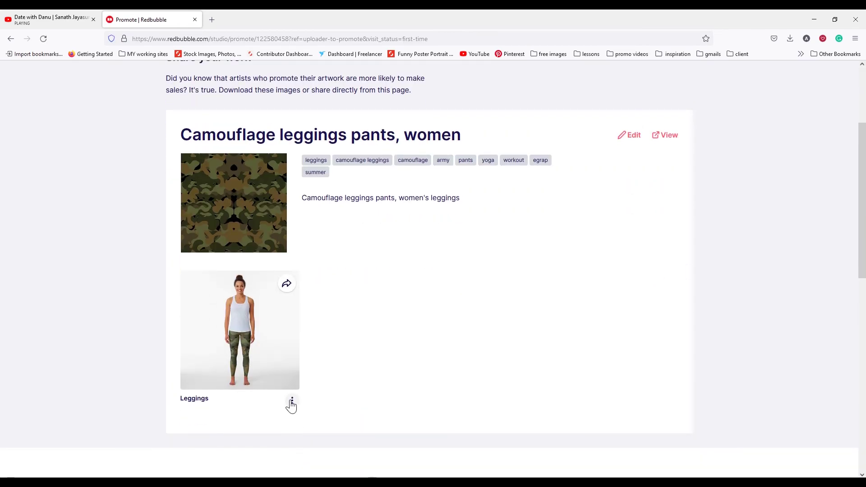
click(291, 404)
right_click(323, 456)
click(296, 409)
click(302, 418)
scroll(513, 343, down, 5)
scroll(439, 315, up, 5)
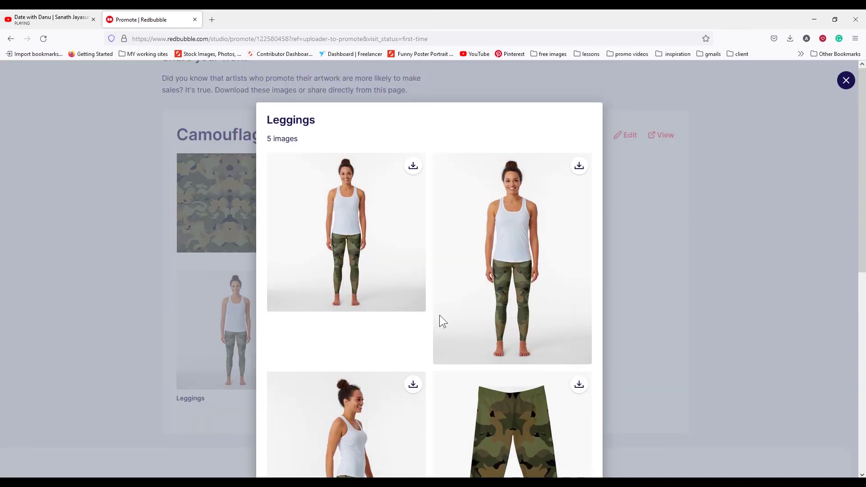
click(720, 231)
Step: Open the leggings product page and browse the $50.66 listing, including the model shot
click(292, 401)
click(835, 20)
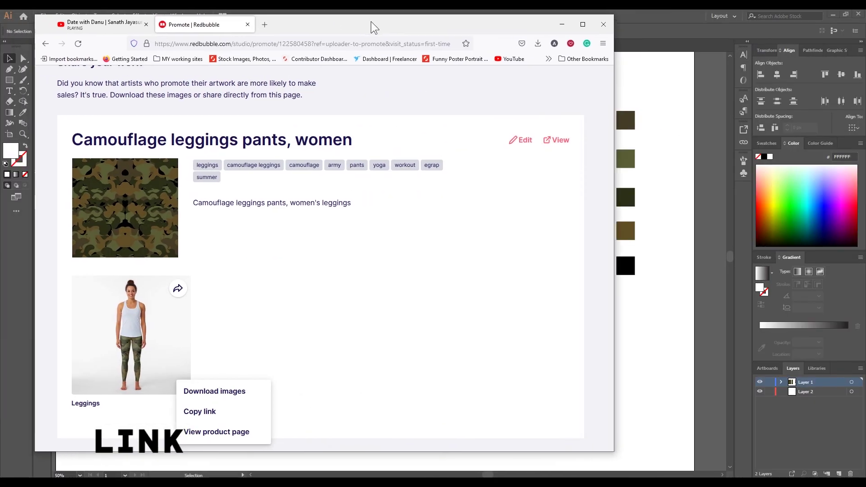
drag(373, 27, 381, 27)
click(223, 431)
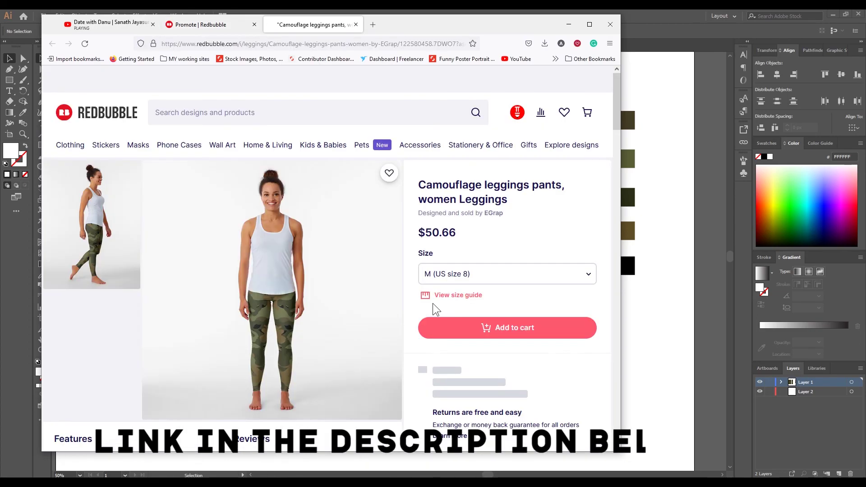
scroll(436, 309, down, 2)
scroll(353, 300, down, 5)
scroll(303, 226, down, 5)
scroll(305, 232, down, 5)
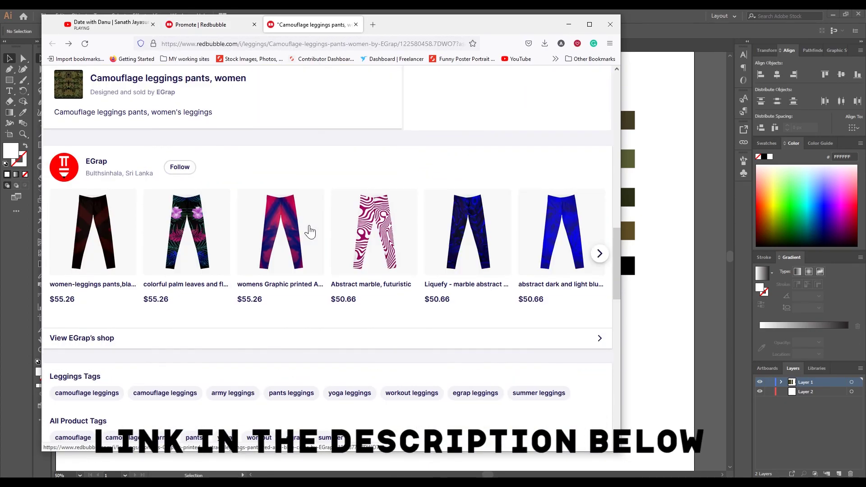
scroll(310, 231, up, 3)
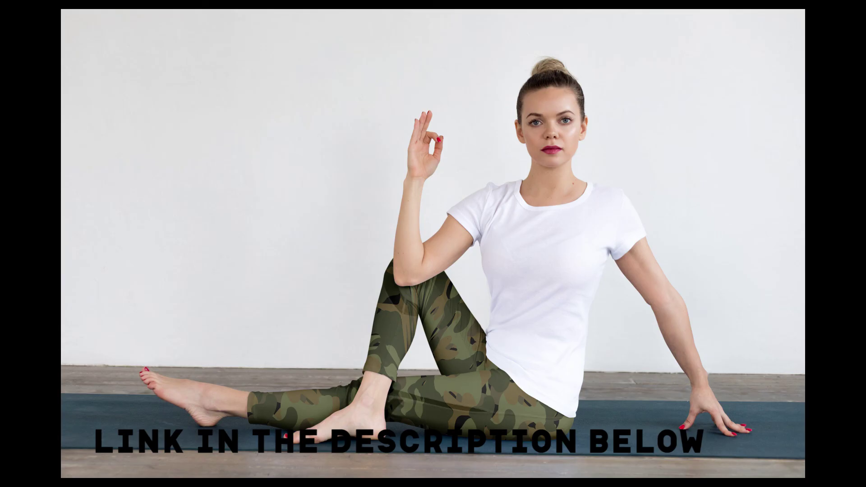